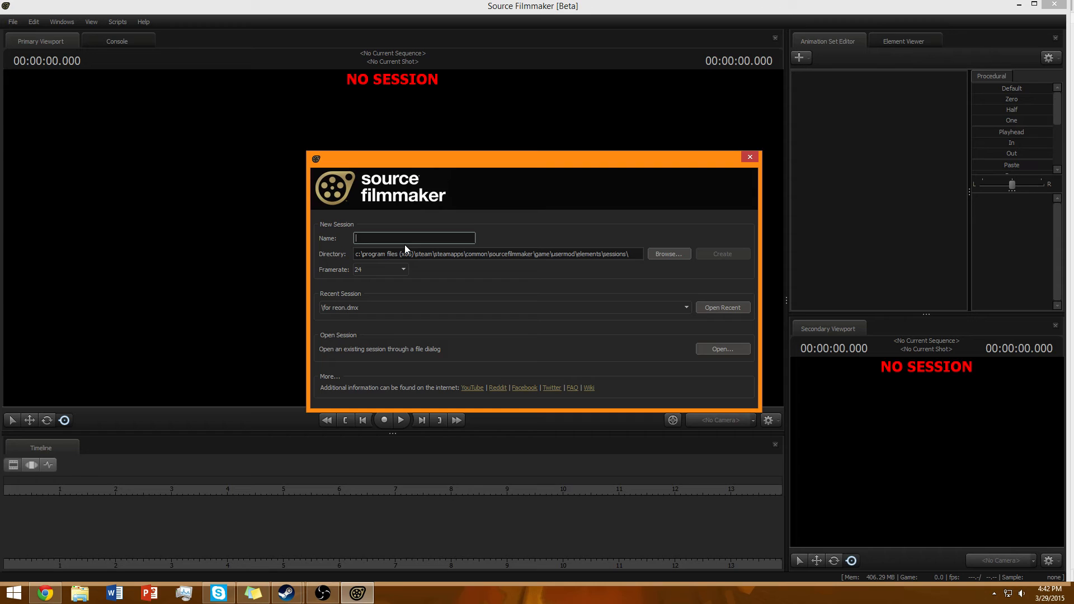
# Step: Create a new session named Tutorial Project and maximize the program window
pyautogui.write('Tutor')
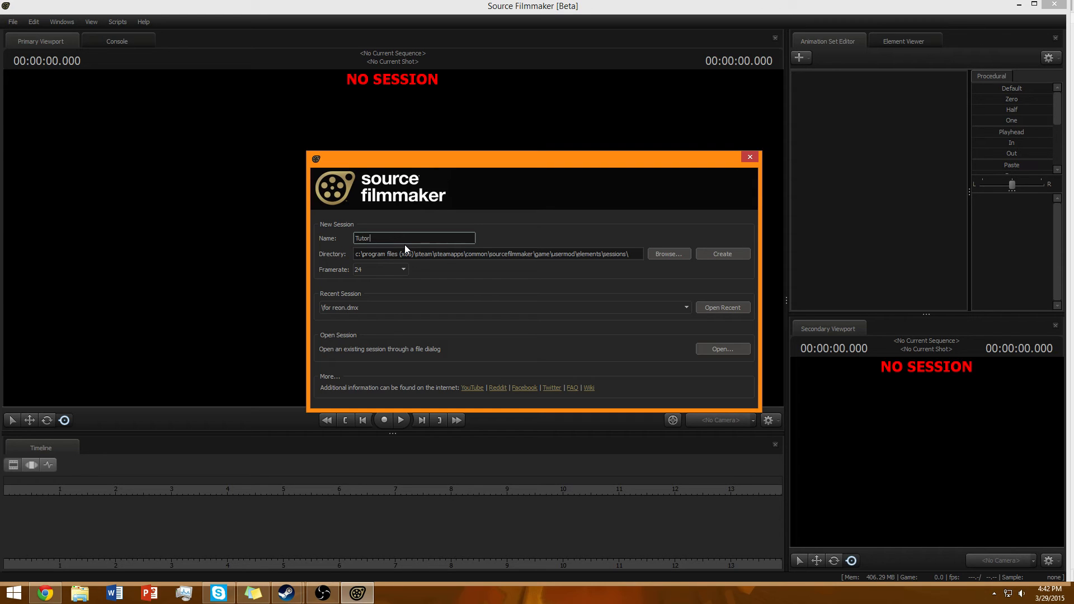
pyautogui.write('ial Project')
pyautogui.press('Return')
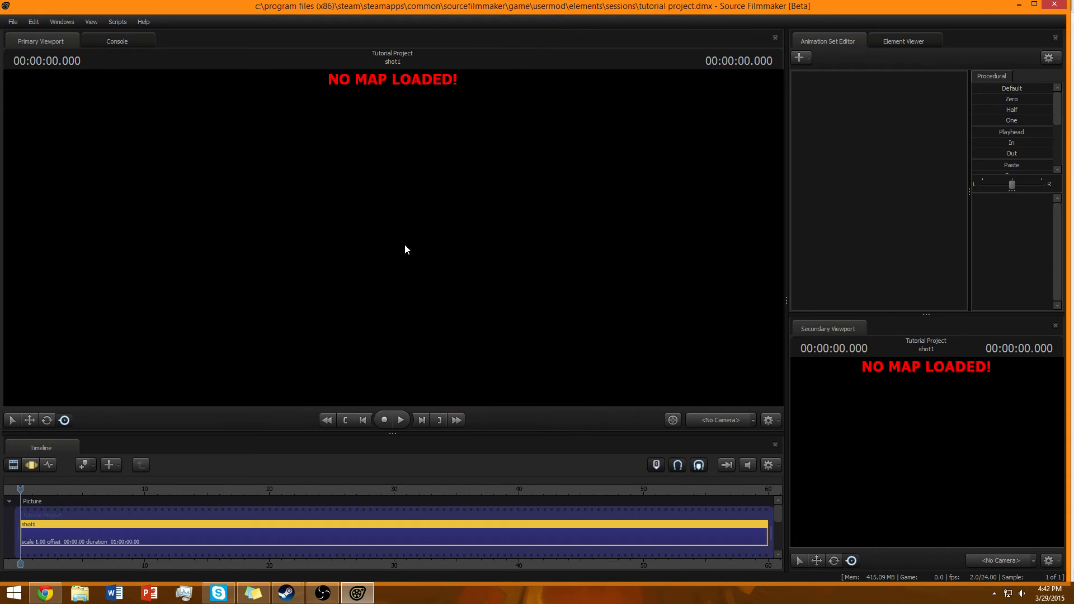
pyautogui.click(1034, 5)
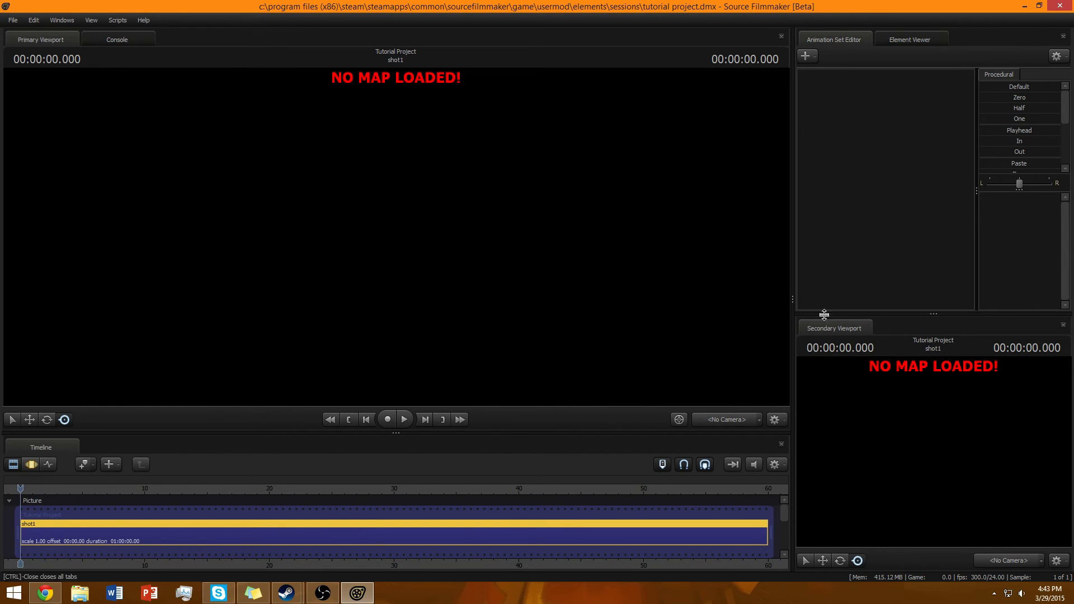
pyautogui.click(62, 19)
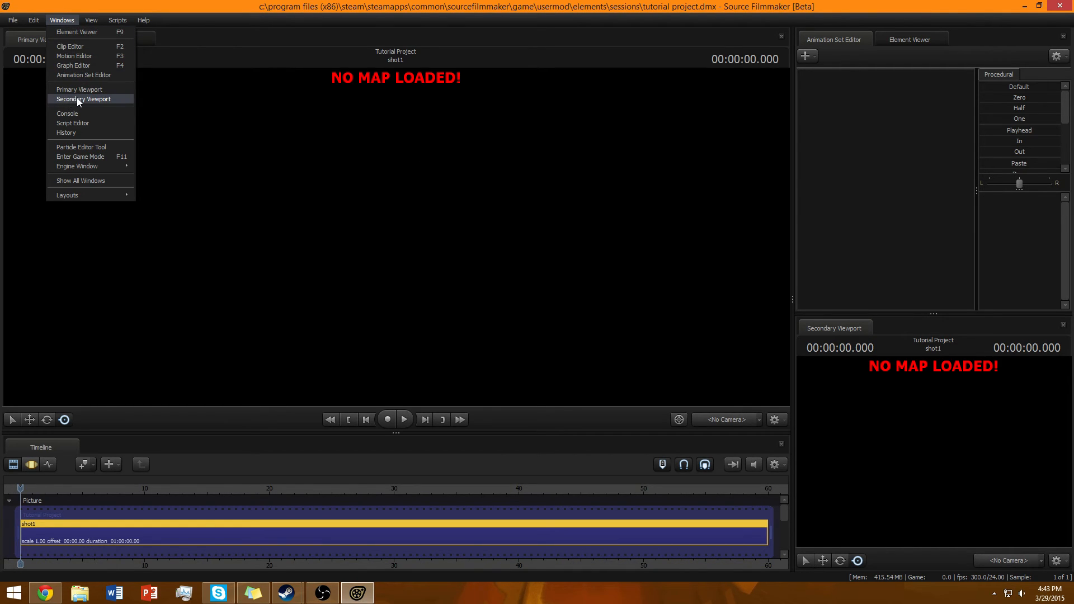
pyautogui.click(395, 240)
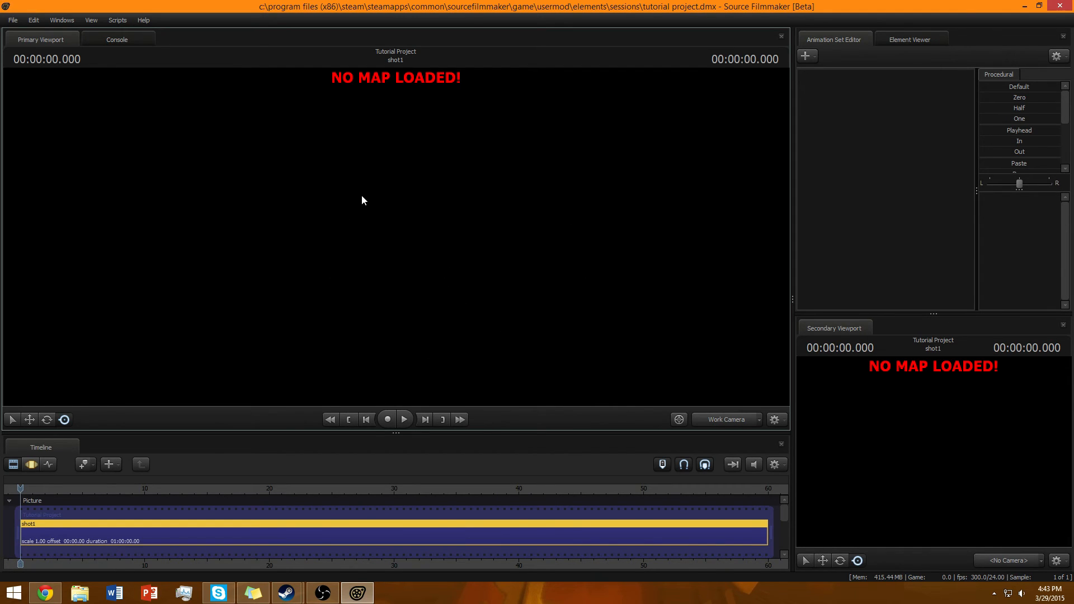
# Step: Start loading a map into the primary viewport and clear the filter of the map file list
pyautogui.rightClick(398, 213)
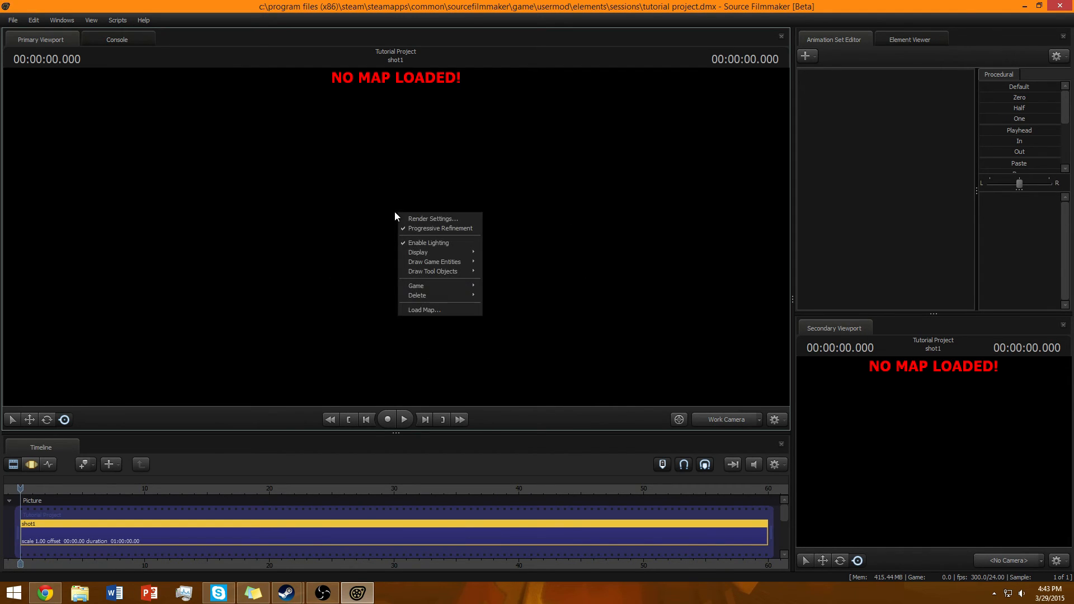
pyautogui.click(419, 309)
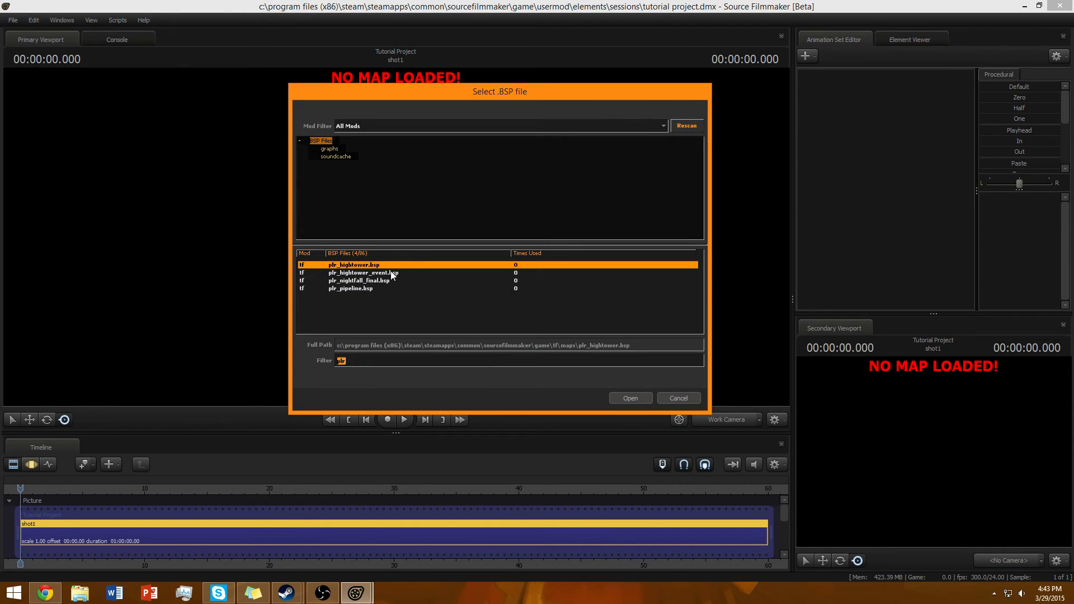
pyautogui.press('BackSpace')
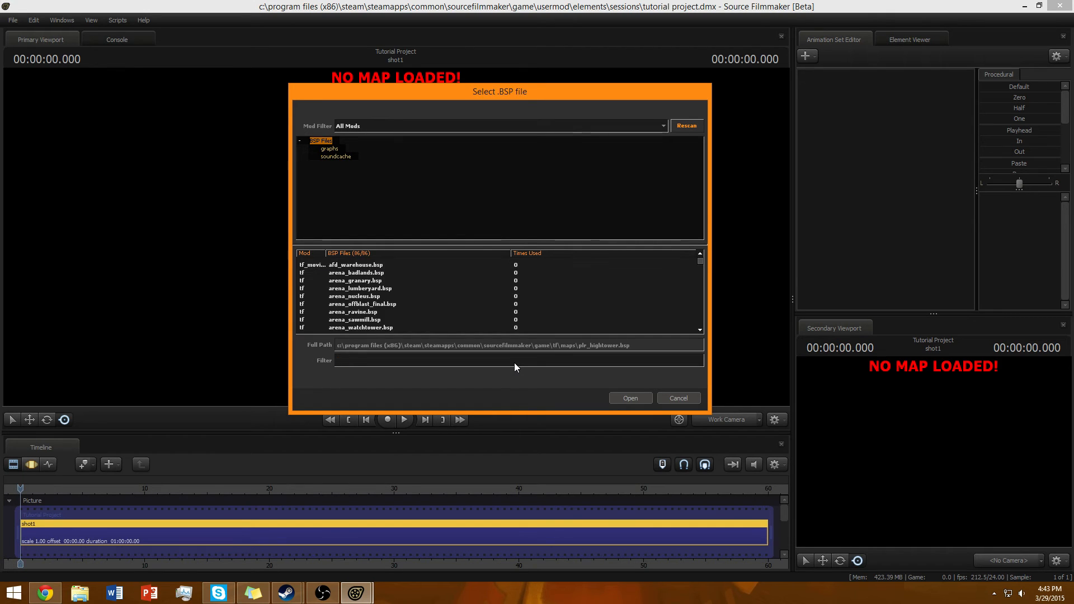
# Step: Look through the unfiltered list of available BSP map files
pyautogui.press('Up')
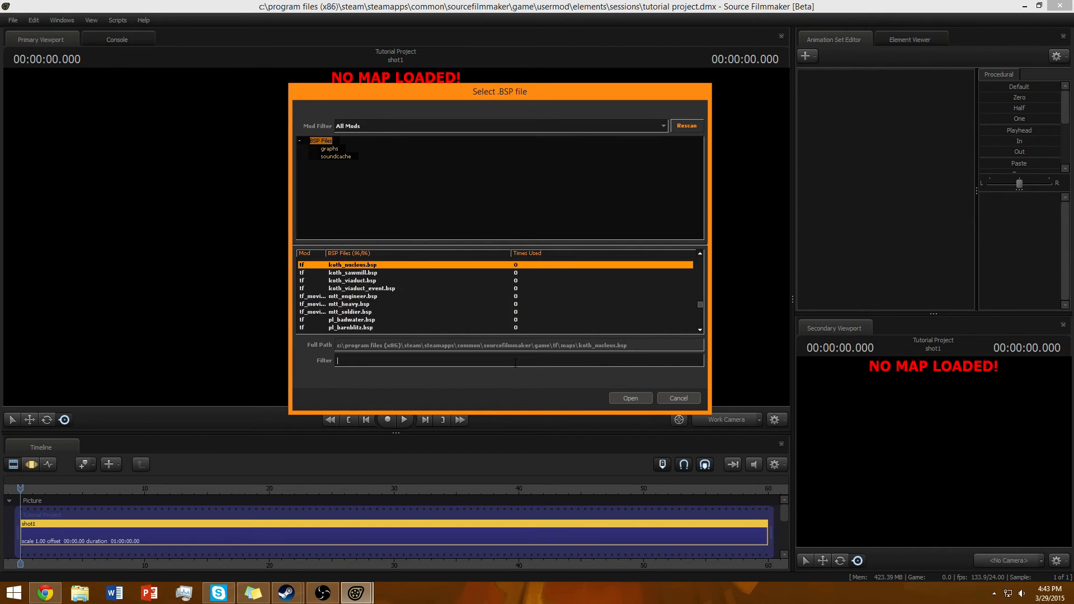
pyautogui.press('Up')
pyautogui.press('Up')
pyautogui.press('Up')
pyautogui.press('Up')
pyautogui.press('Up')
pyautogui.press('Up')
pyautogui.press('Up')
pyautogui.press('Up')
pyautogui.press('Up')
pyautogui.press('Up')
pyautogui.press('Up')
pyautogui.press('Up')
pyautogui.press('Up')
pyautogui.press('Up')
pyautogui.press('Up')
pyautogui.press('Up')
pyautogui.press('Up')
pyautogui.press('Up')
pyautogui.press('Up')
pyautogui.press('Up')
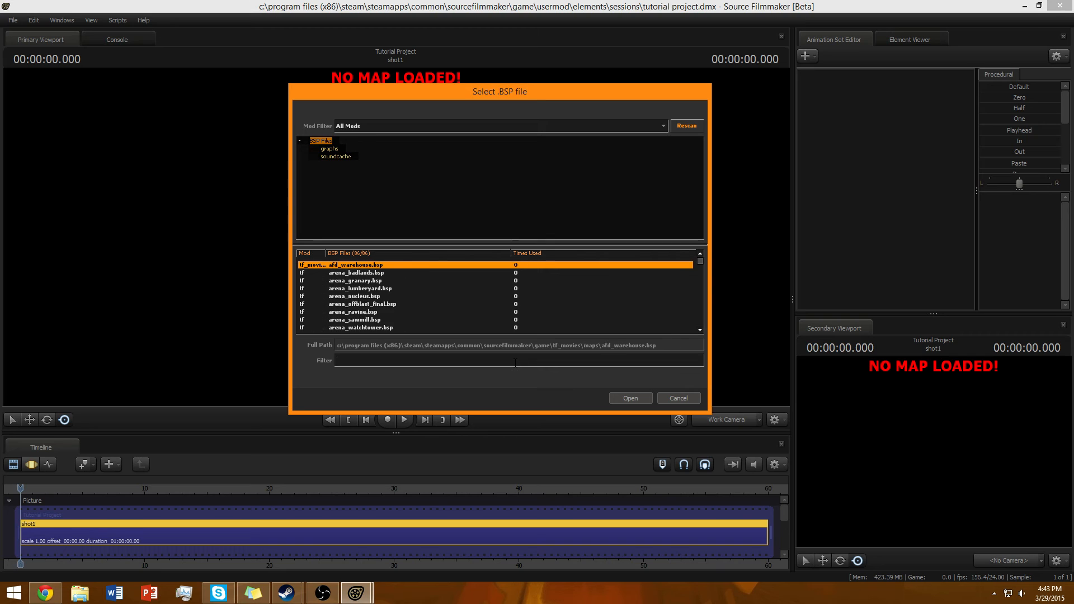
pyautogui.press('Down')
pyautogui.press('Down')
pyautogui.press('Down')
pyautogui.press('Down')
pyautogui.press('Down')
pyautogui.press('Down')
pyautogui.press('Down')
pyautogui.press('Down')
pyautogui.press('Down')
pyautogui.press('Down')
pyautogui.press('Down')
pyautogui.press('Down')
pyautogui.press('Down')
pyautogui.press('Down')
pyautogui.press('Down')
pyautogui.press('Down')
pyautogui.press('Up')
pyautogui.press('Up')
pyautogui.press('Up')
pyautogui.press('Up')
pyautogui.press('Up')
pyautogui.press('Up')
pyautogui.press('Up')
pyautogui.press('Up')
pyautogui.press('Up')
pyautogui.press('Up')
pyautogui.press('Up')
pyautogui.press('Up')
pyautogui.press('Up')
pyautogui.press('Up')
pyautogui.press('Up')
pyautogui.press('Up')
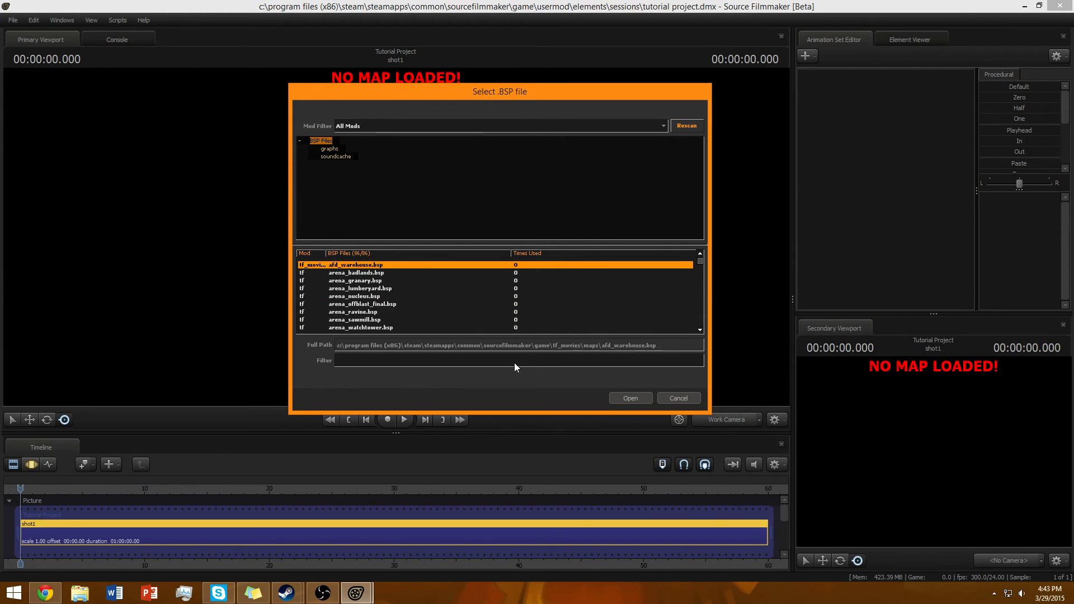
# Step: Filter the map files by plr and load plr_hightower.bsp
pyautogui.click(515, 362)
pyautogui.write('plr')
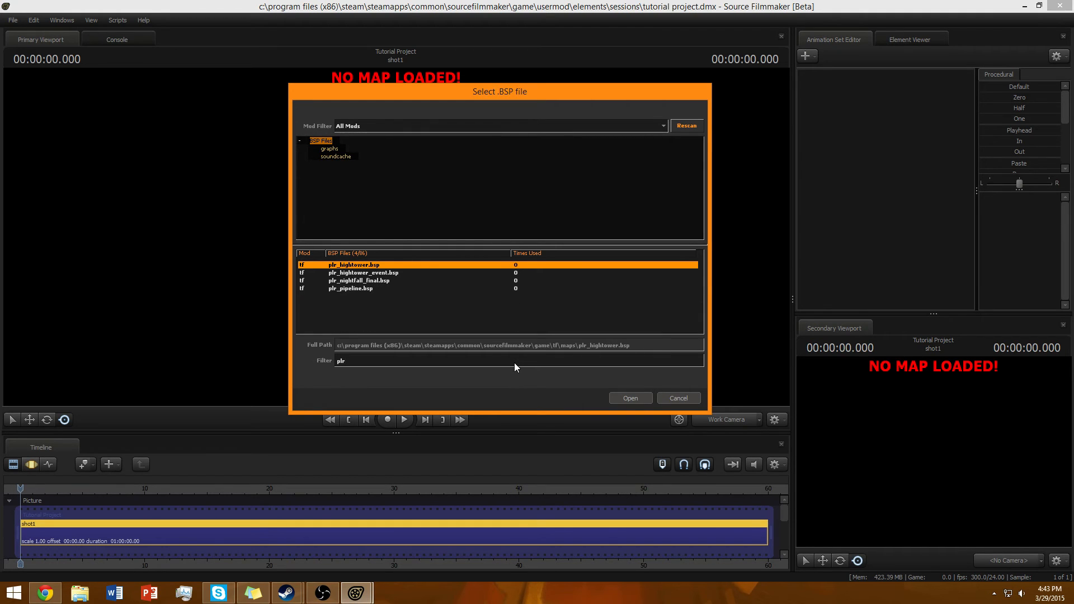
pyautogui.press('Return')
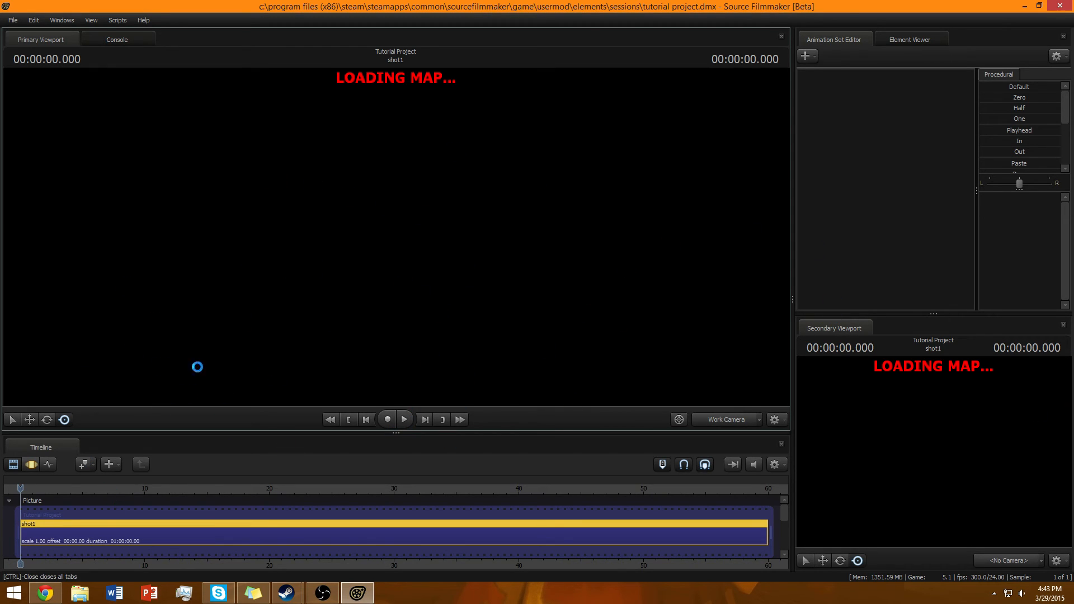
# Step: Fly the work camera through the loaded map to examine its buildings and the mine track area
pyautogui.moveTo(268, 290); pyautogui.dragTo(374, 173)
pyautogui.press('s')
pyautogui.press('w')
pyautogui.press('w')
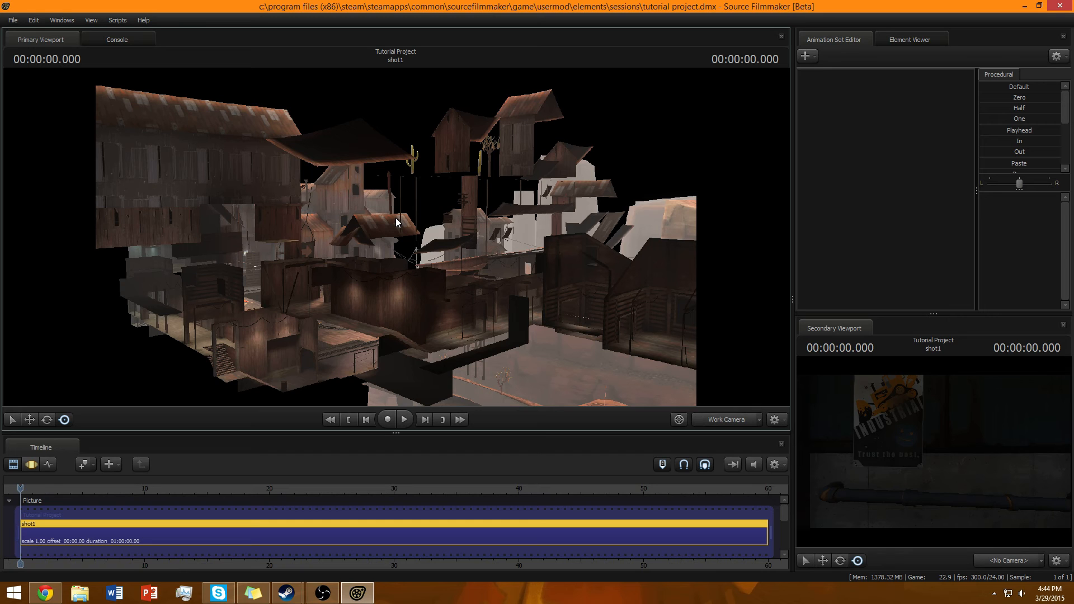
pyautogui.press('w')
pyautogui.moveTo(396, 238)
pyautogui.mouseDown()
pyautogui.moveTo(196, 305)
pyautogui.moveTo(212, 285)
pyautogui.moveTo(632, 294)
pyautogui.moveTo(190, 284)
pyautogui.moveTo(11, 302)
pyautogui.moveTo(56, 269)
pyautogui.moveTo(252, 246)
pyautogui.moveTo(408, 347)
pyautogui.moveTo(587, 280)
pyautogui.moveTo(627, 201)
pyautogui.moveTo(616, 219)
pyautogui.moveTo(643, 335)
pyautogui.moveTo(671, 341)
pyautogui.moveTo(699, 369)
pyautogui.moveTo(671, 397)
pyautogui.moveTo(666, 358)
pyautogui.moveTo(313, 314)
pyautogui.moveTo(330, 381)
pyautogui.moveTo(397, 375)
pyautogui.moveTo(470, 392)
pyautogui.moveTo(394, 237)
pyautogui.mouseUp()
pyautogui.press('w')
pyautogui.press('w')
pyautogui.press('w')
pyautogui.press('w')
pyautogui.press('w')
pyautogui.press('w')
pyautogui.press('w')
# Step: Turn on drawing of Other Entities among the game entities in the primary viewport
pyautogui.rightClick(395, 236)
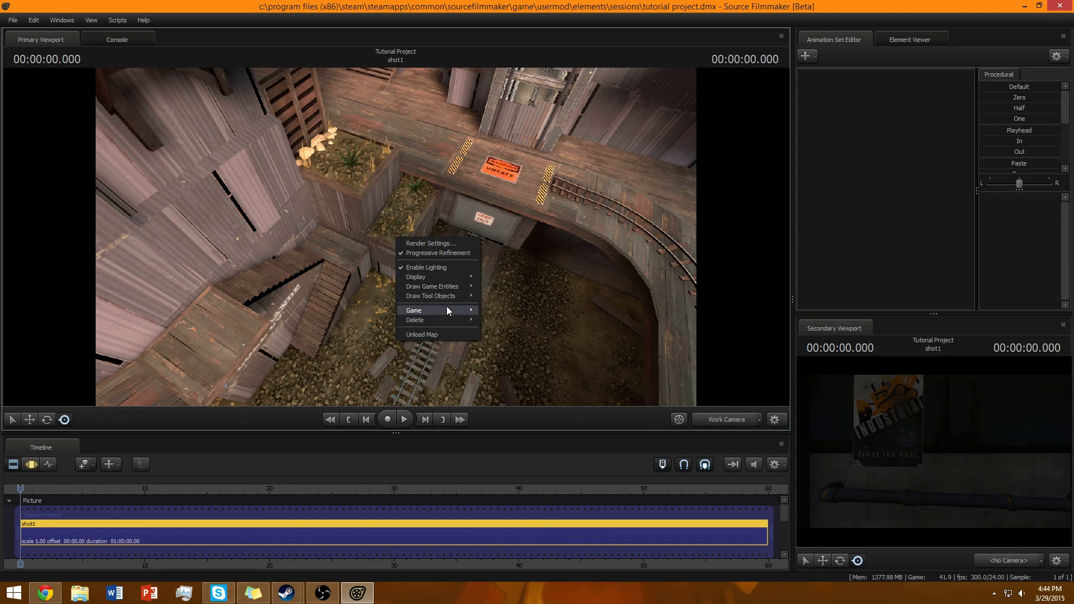
pyautogui.moveTo(446, 287)
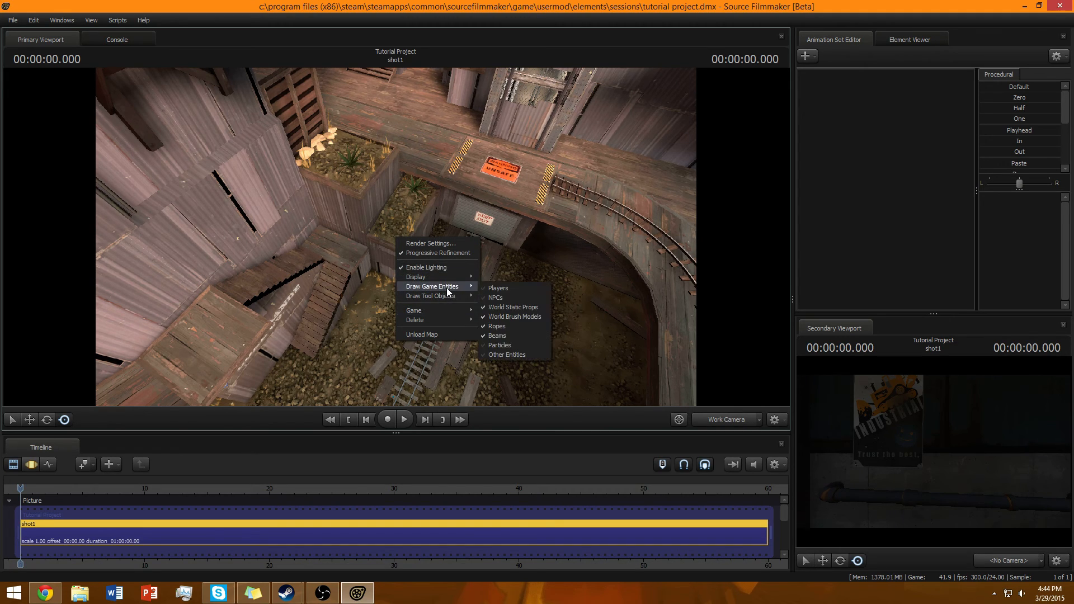
pyautogui.click(506, 355)
pyautogui.moveTo(506, 230)
pyautogui.mouseDown()
pyautogui.moveTo(470, 221)
pyautogui.moveTo(467, 246)
pyautogui.moveTo(523, 129)
pyautogui.moveTo(380, 235)
pyautogui.moveTo(425, 101)
pyautogui.moveTo(392, 90)
pyautogui.moveTo(336, 235)
pyautogui.moveTo(380, 168)
pyautogui.moveTo(425, 235)
pyautogui.moveTo(425, 341)
pyautogui.moveTo(399, 148)
pyautogui.moveTo(378, 145)
pyautogui.moveTo(363, 151)
pyautogui.moveTo(369, 204)
pyautogui.moveTo(386, 196)
pyautogui.moveTo(390, 156)
pyautogui.moveTo(398, 242)
pyautogui.mouseUp()
pyautogui.press('w')
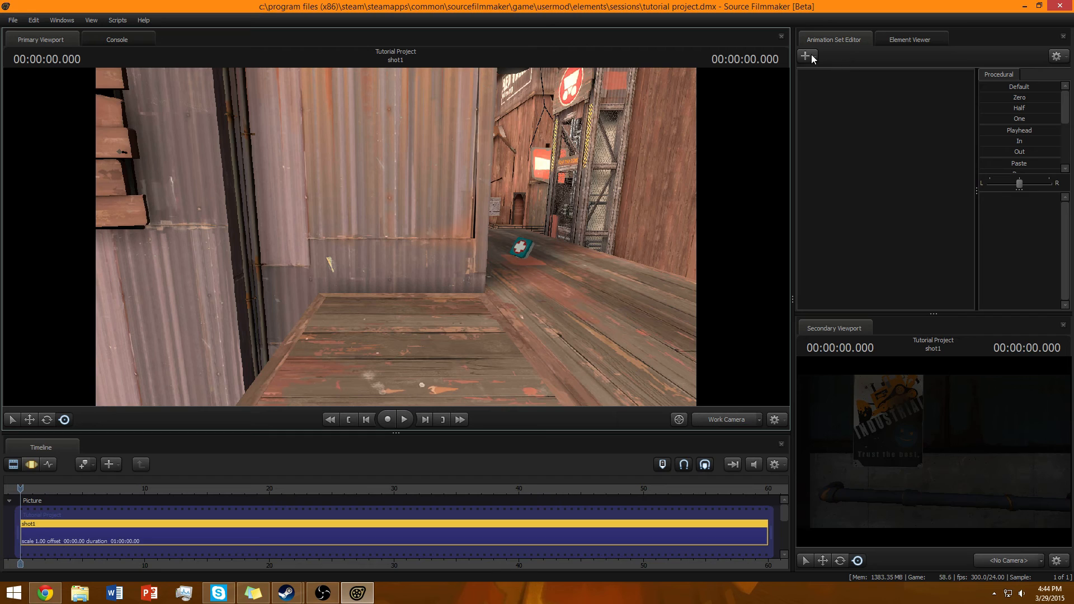
pyautogui.click(806, 56)
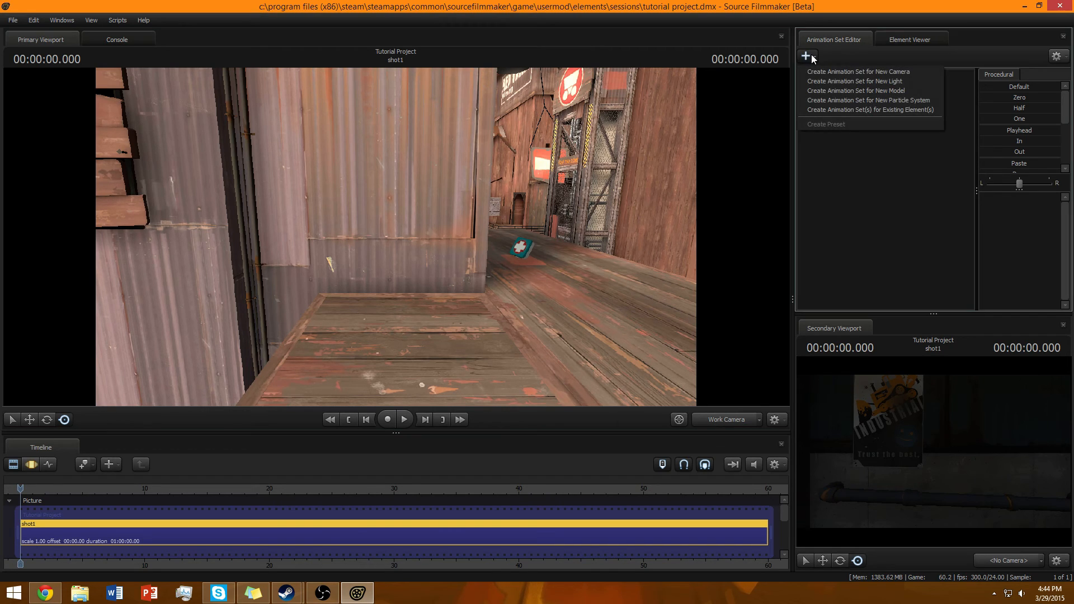
pyautogui.click(817, 77)
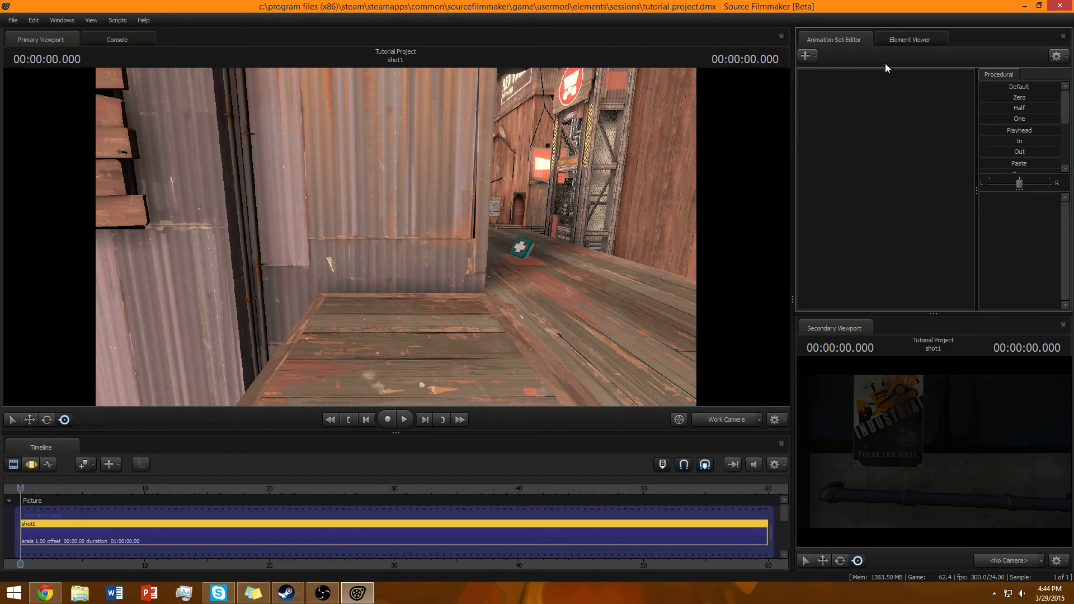
# Step: Start creating an animation set for a new model and filter the model files by player\hwm
pyautogui.moveTo(1, 160)
pyautogui.click(805, 58)
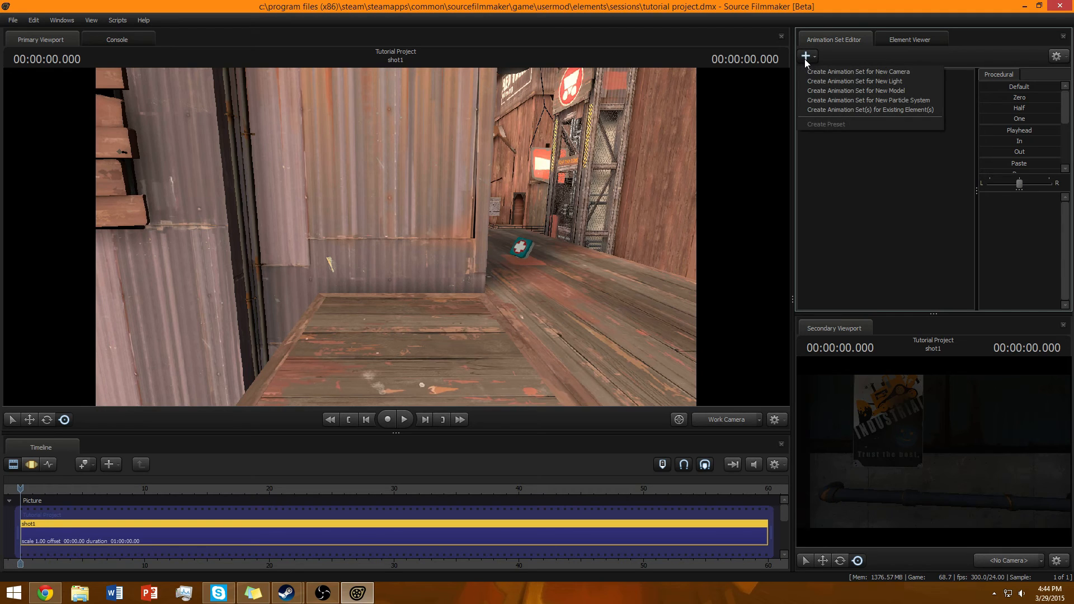
pyautogui.click(812, 91)
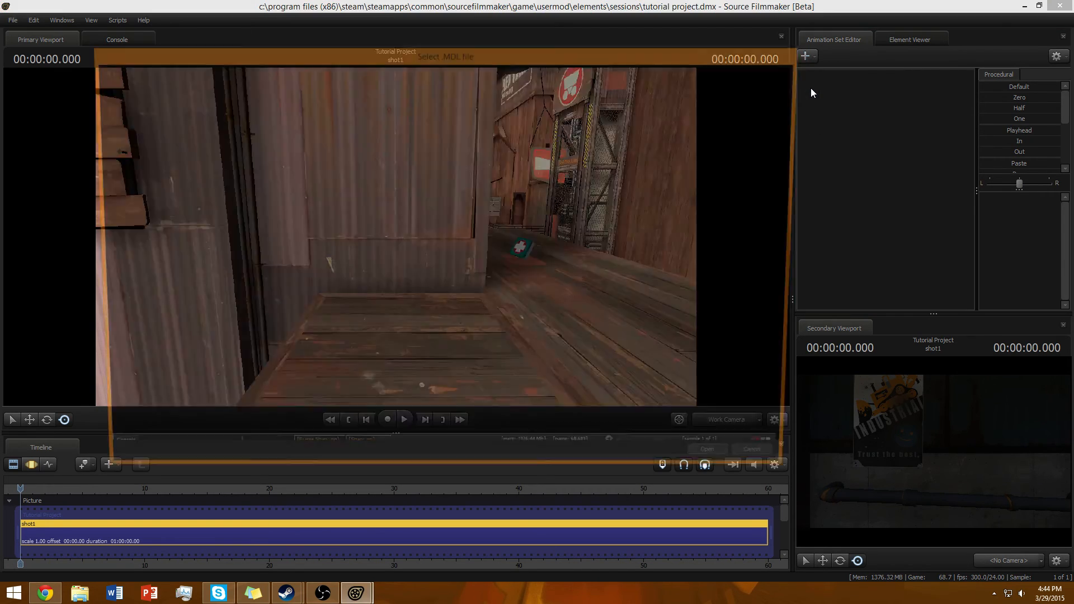
pyautogui.press('BackSpace')
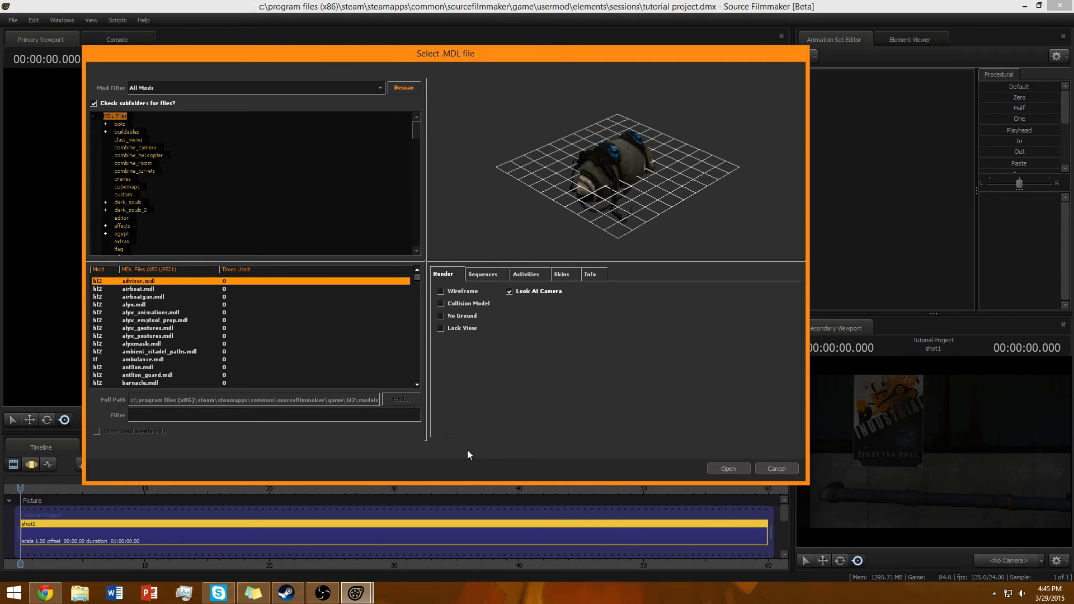
pyautogui.write('playerr')
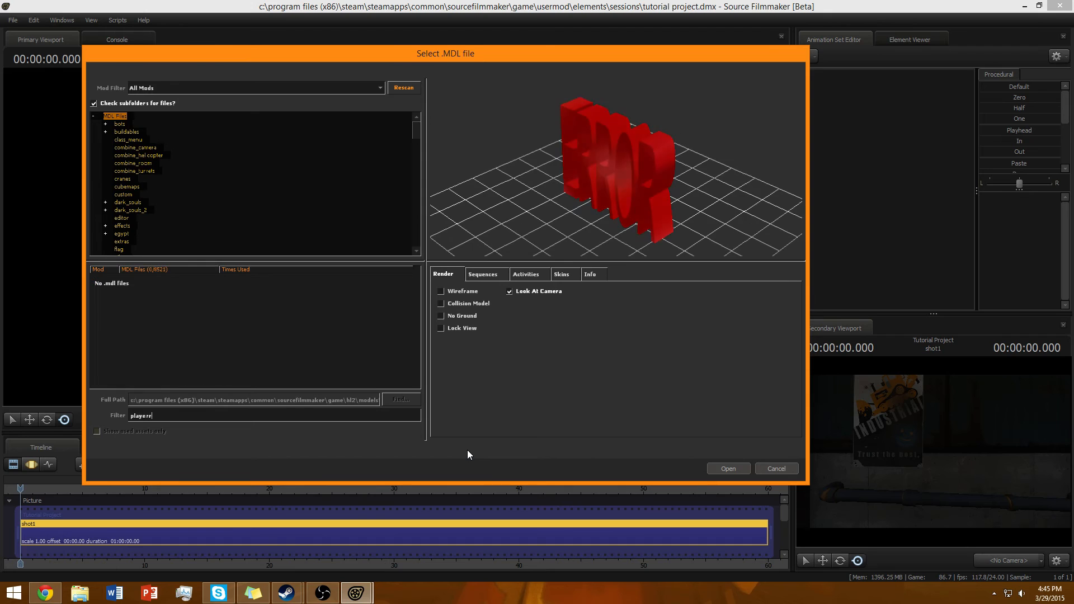
pyautogui.press('BackSpace')
pyautogui.write('\\')
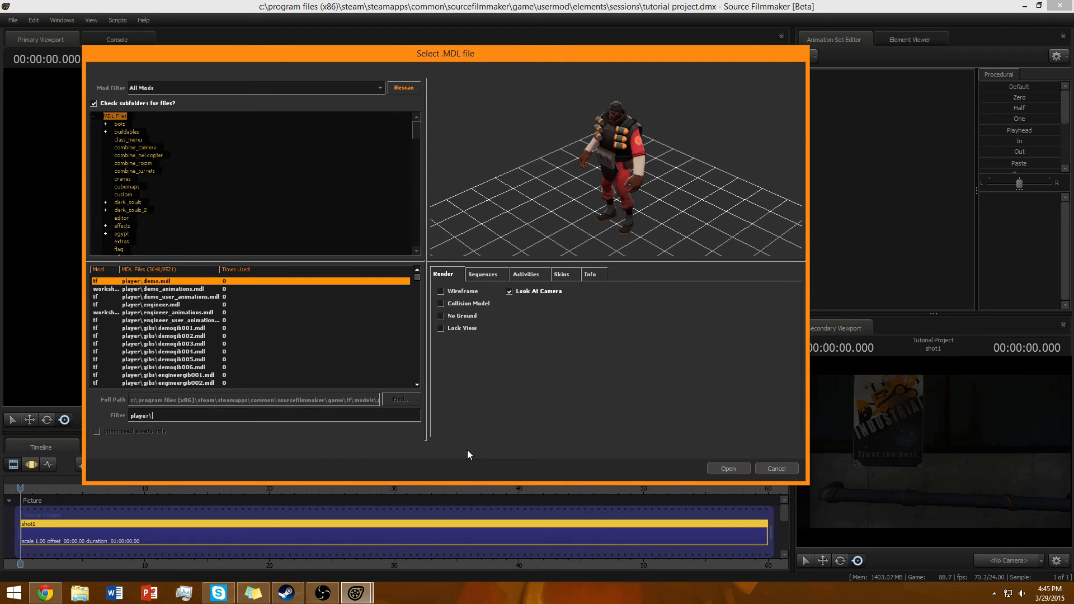
pyautogui.write('hwm')
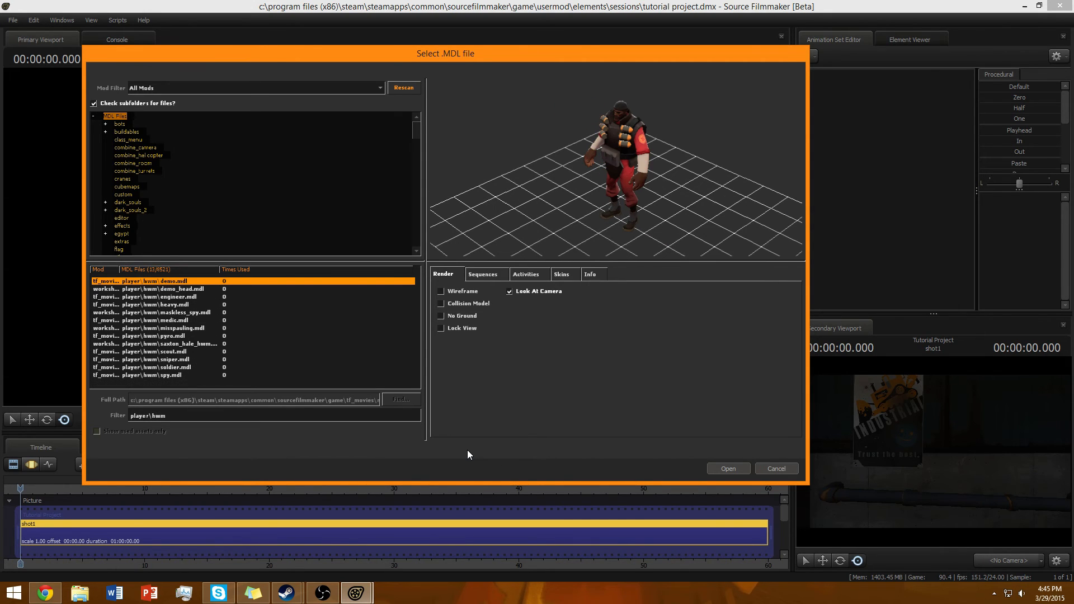
# Step: Preview the filtered player\hwm models in order from demo.mdl through spy.mdl and return to the first one
pyautogui.press('Down')
pyautogui.press('Down')
pyautogui.press('Down')
pyautogui.press('Down')
pyautogui.press('Down')
pyautogui.press('Down')
pyautogui.press('Down')
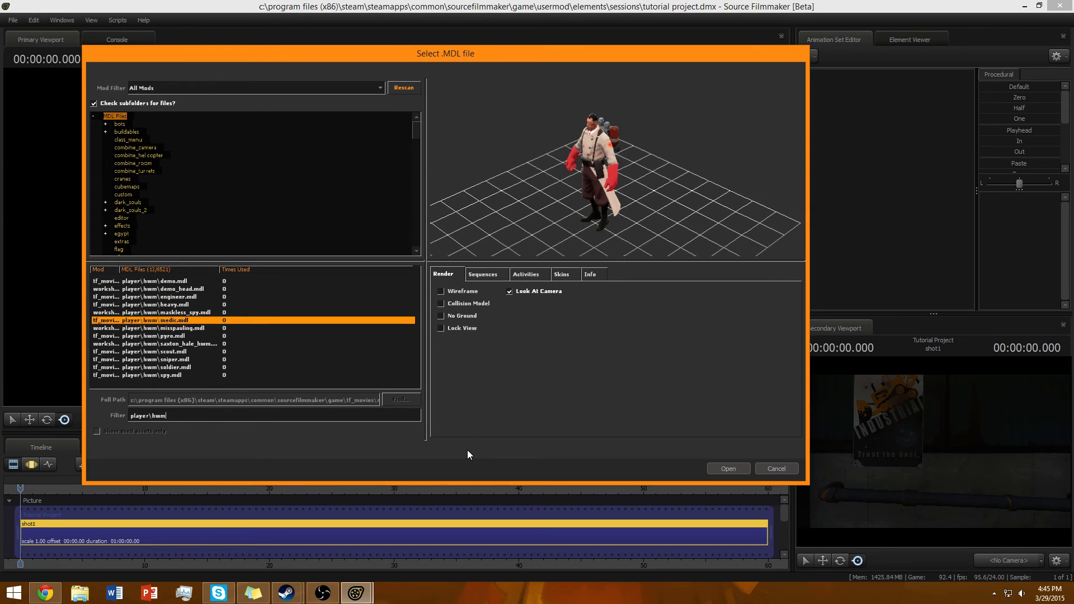
pyautogui.press('Down')
pyautogui.press('Down')
pyautogui.press('Down')
pyautogui.press('Down')
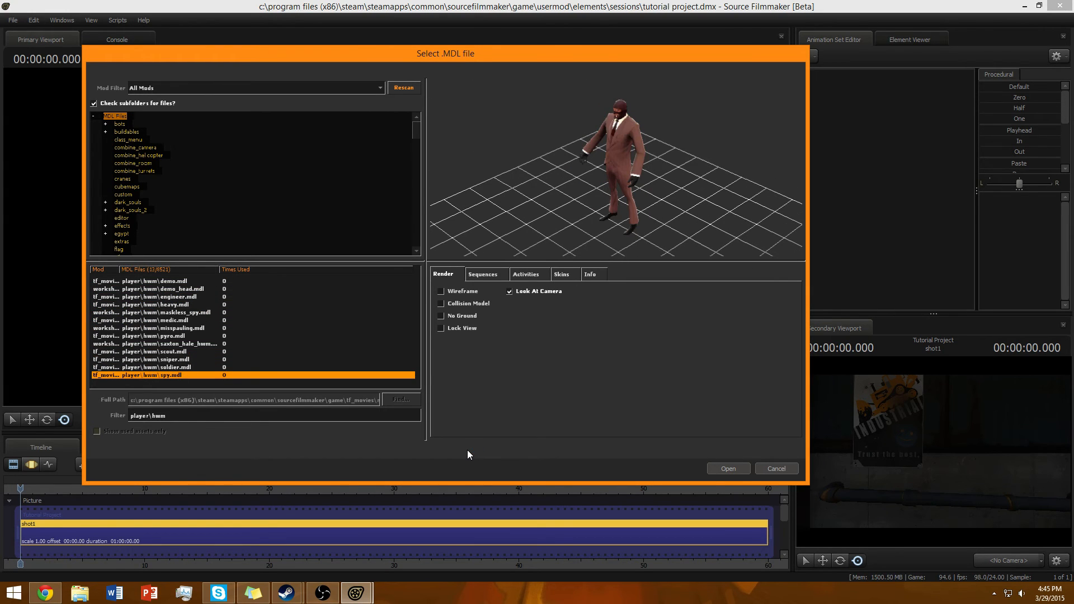
pyautogui.press('Down')
pyautogui.press('Home')
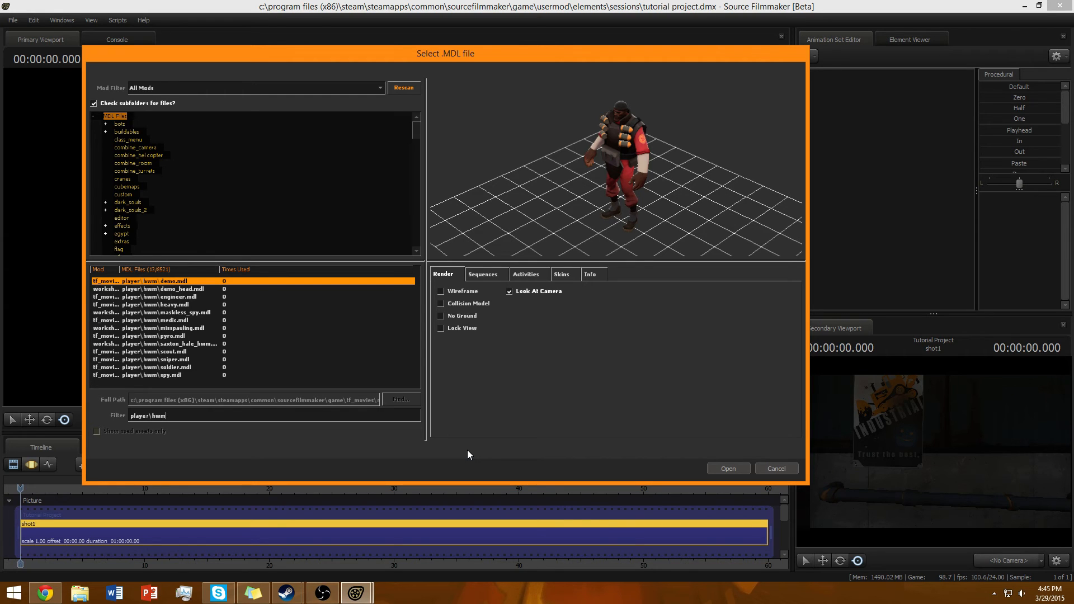
# Step: Go through the player\hwm models a second time and examine the preview of demo_head.mdl
pyautogui.press('Down')
pyautogui.press('Down')
pyautogui.press('Down')
pyautogui.press('Down')
pyautogui.press('Down')
pyautogui.press('Down')
pyautogui.press('Down')
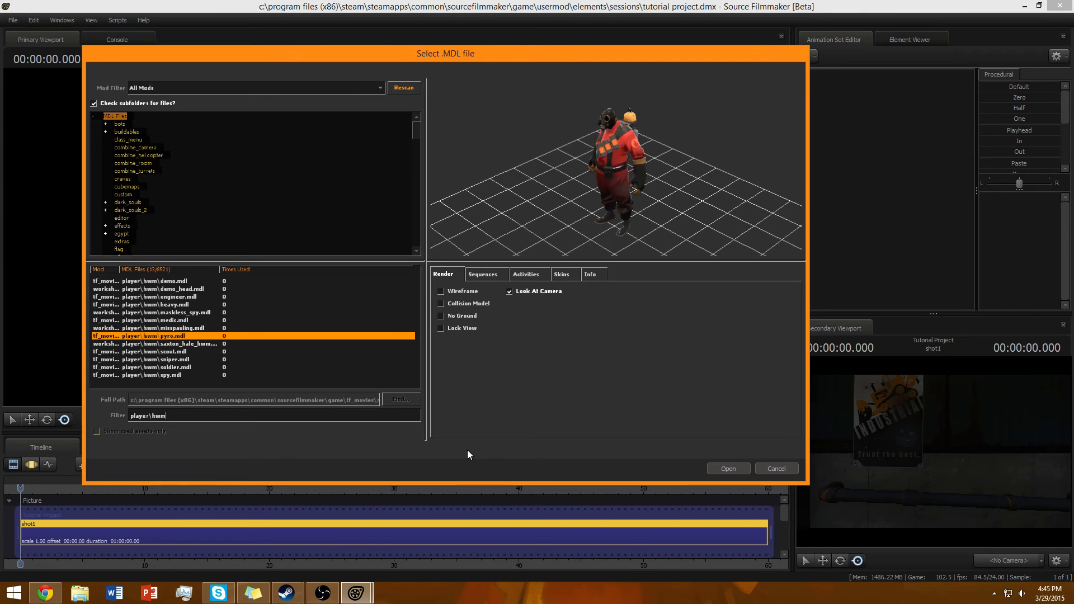
pyautogui.press('Down')
pyautogui.press('Down')
pyautogui.press('Down')
pyautogui.press('Down')
pyautogui.press('Down')
pyautogui.press('Up')
pyautogui.press('Up')
pyautogui.press('Up')
pyautogui.press('Up')
pyautogui.press('Up')
pyautogui.press('Up')
pyautogui.press('Up')
pyautogui.press('Up')
pyautogui.press('Up')
pyautogui.press('Up')
pyautogui.press('Up')
pyautogui.press('Up')
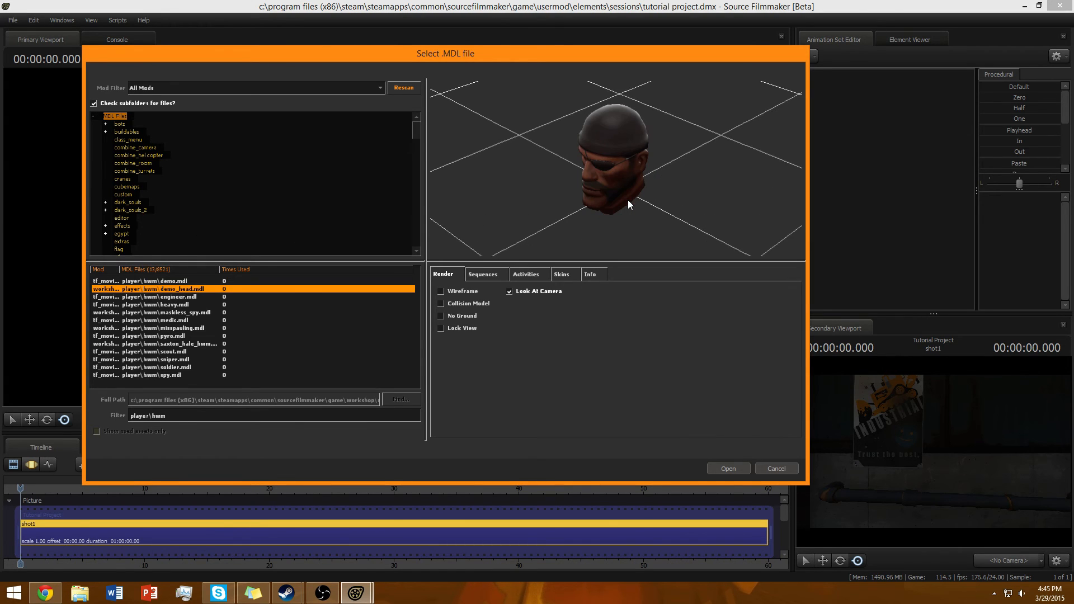
# Step: Compare the previews of the pyro, heavy, maskless_spy and sniper models in the filtered list
pyautogui.press('Down')
pyautogui.press('Down')
pyautogui.press('Down')
pyautogui.press('Down')
pyautogui.press('Down')
pyautogui.press('Down')
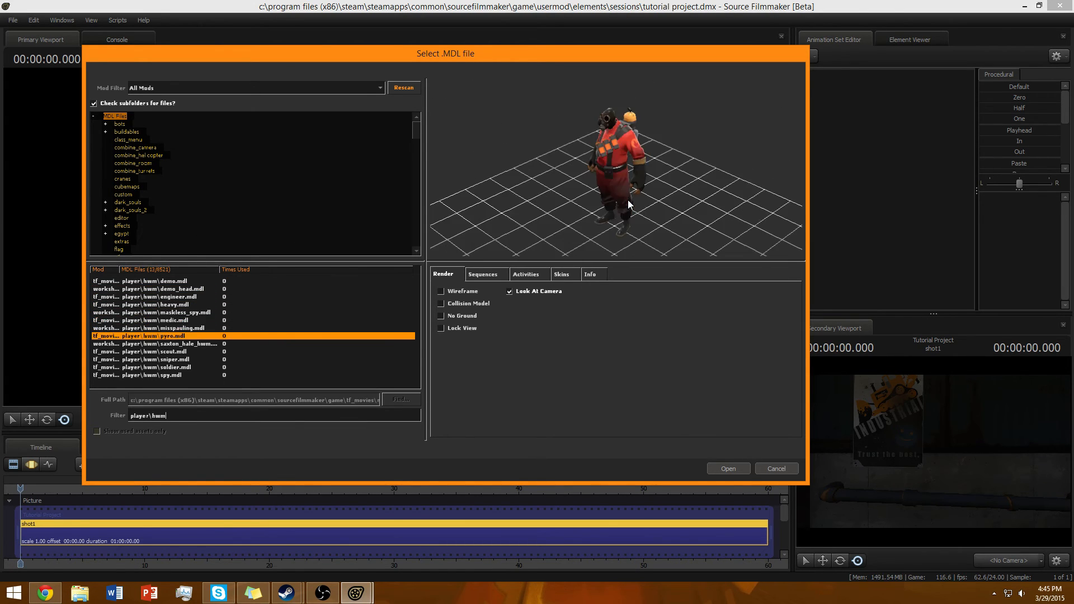
pyautogui.press('Up')
pyautogui.press('Up')
pyautogui.press('Up')
pyautogui.press('Up')
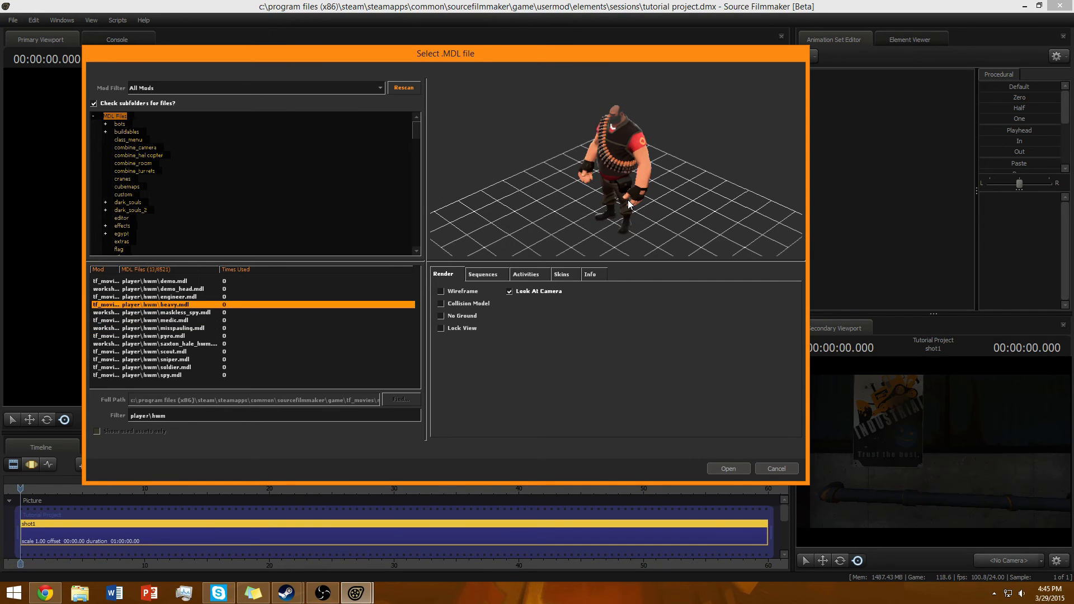
pyautogui.press('Down')
pyautogui.press('Down')
pyautogui.press('Down')
pyautogui.press('Down')
pyautogui.press('Up')
pyautogui.press('Down')
pyautogui.press('Up')
pyautogui.press('Up')
pyautogui.press('Up')
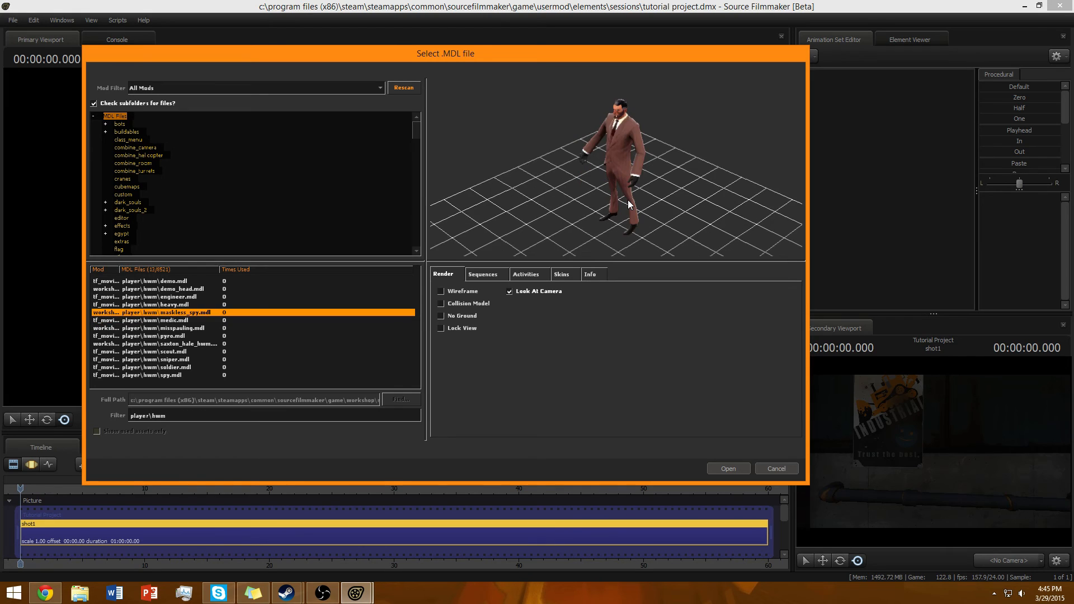
pyautogui.press('Down')
pyautogui.press('Down')
pyautogui.press('Down')
pyautogui.press('Down')
pyautogui.press('Down')
pyautogui.press('Down')
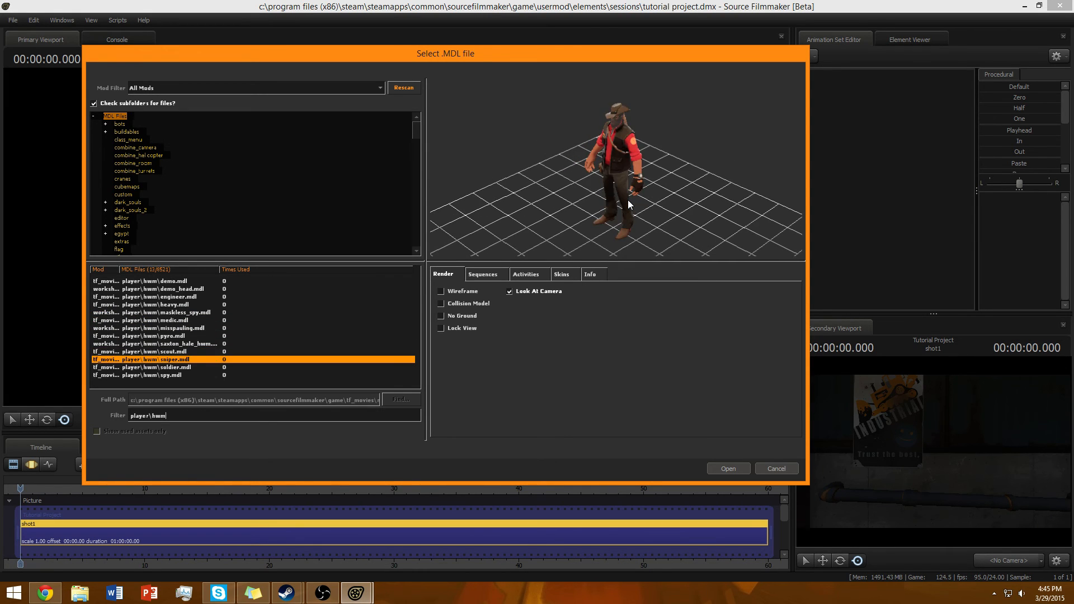
pyautogui.press('Up')
pyautogui.press('Up')
pyautogui.press('Down')
pyautogui.press('Down')
# Step: Add player\hwm\heavy.mdl to the scene as the new animation set
pyautogui.press('Up')
pyautogui.press('Up')
pyautogui.press('Up')
pyautogui.press('Up')
pyautogui.press('Up')
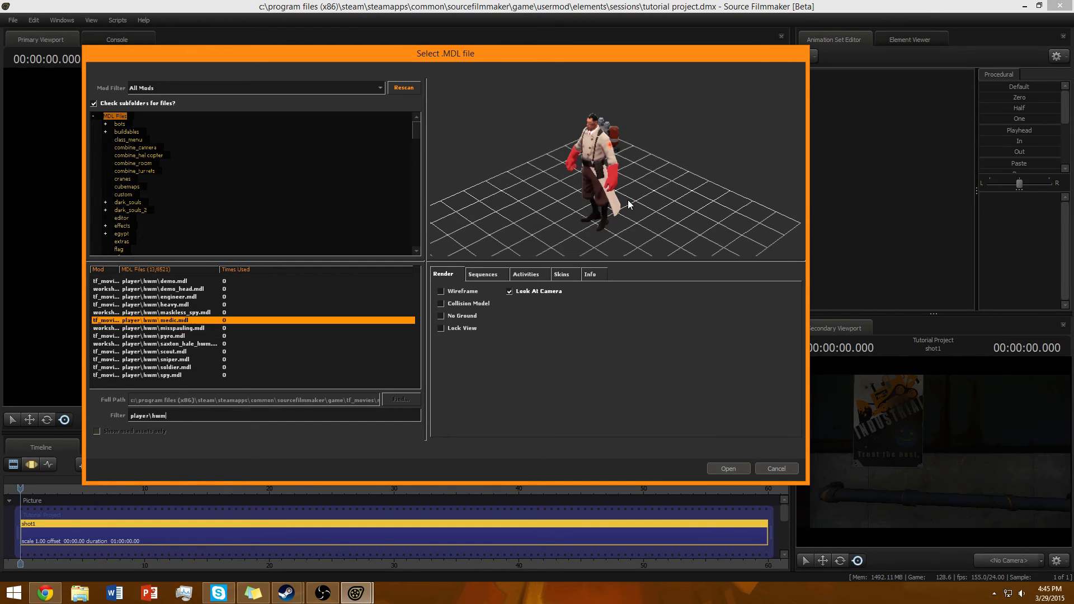
pyautogui.press('Up')
pyautogui.press('Up')
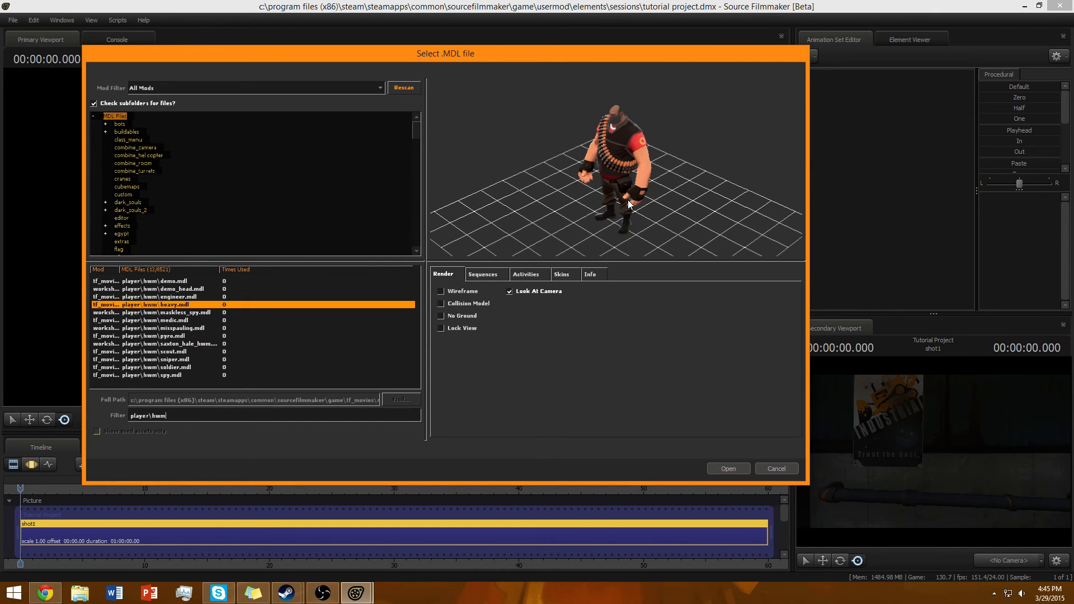
pyautogui.press('Return')
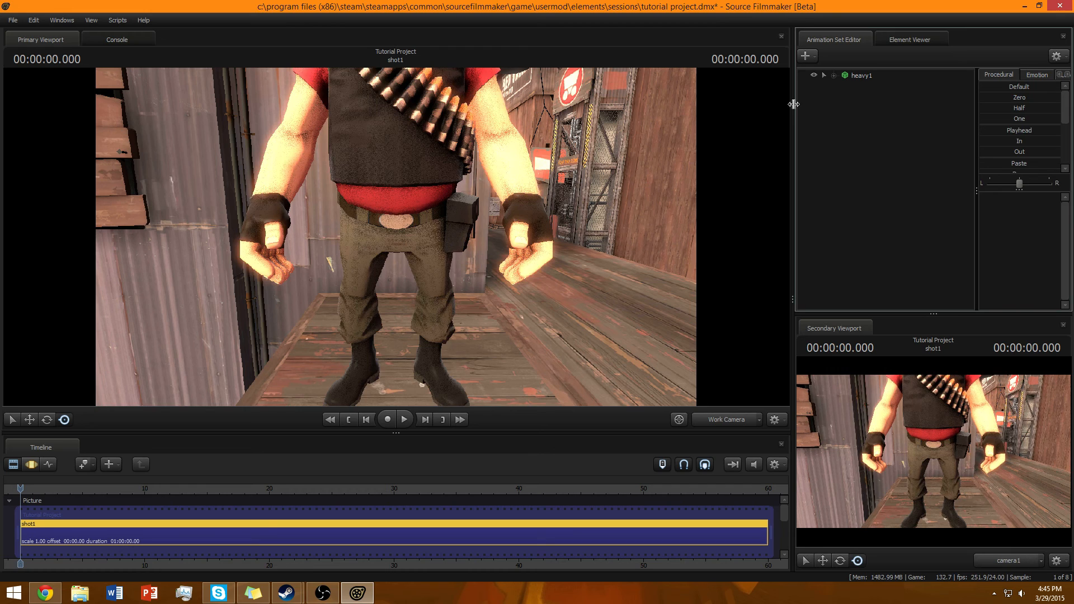
# Step: Switch the timeline to the Motion Editor, look through camera1 and reframe it on the heavy standing on the wooden platform
pyautogui.click(28, 470)
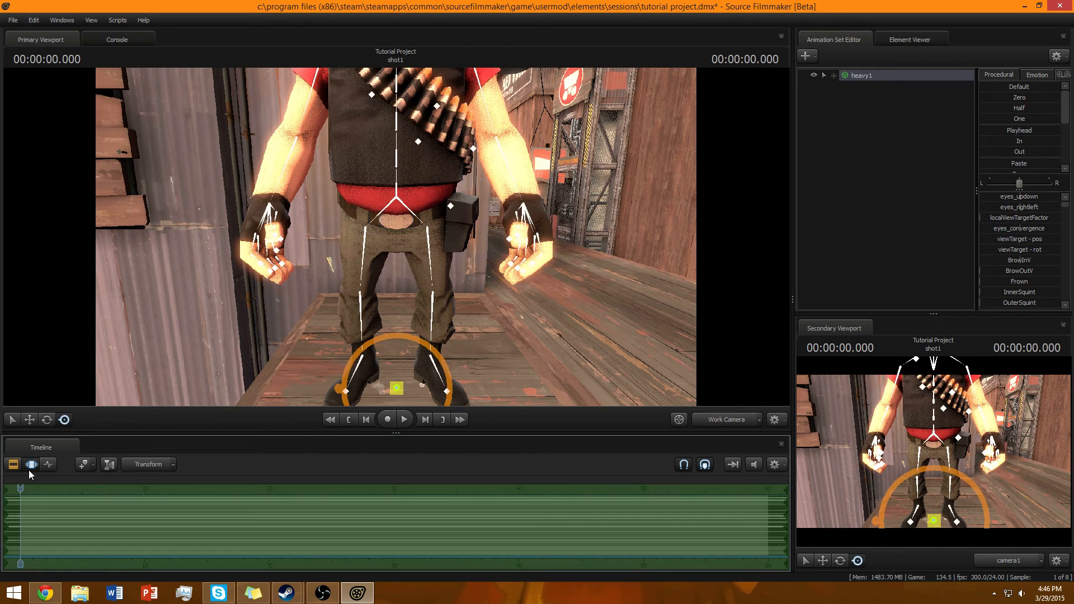
pyautogui.click(703, 419)
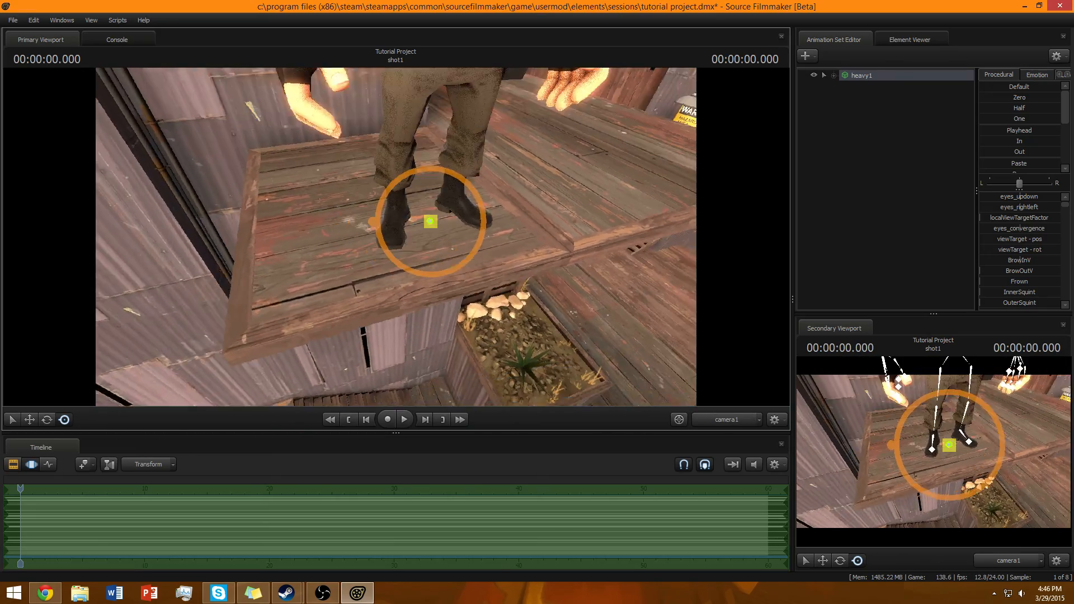
pyautogui.moveTo(395, 237); pyautogui.dragTo(310, 232)
pyautogui.press('s')
pyautogui.press('w')
pyautogui.press('a')
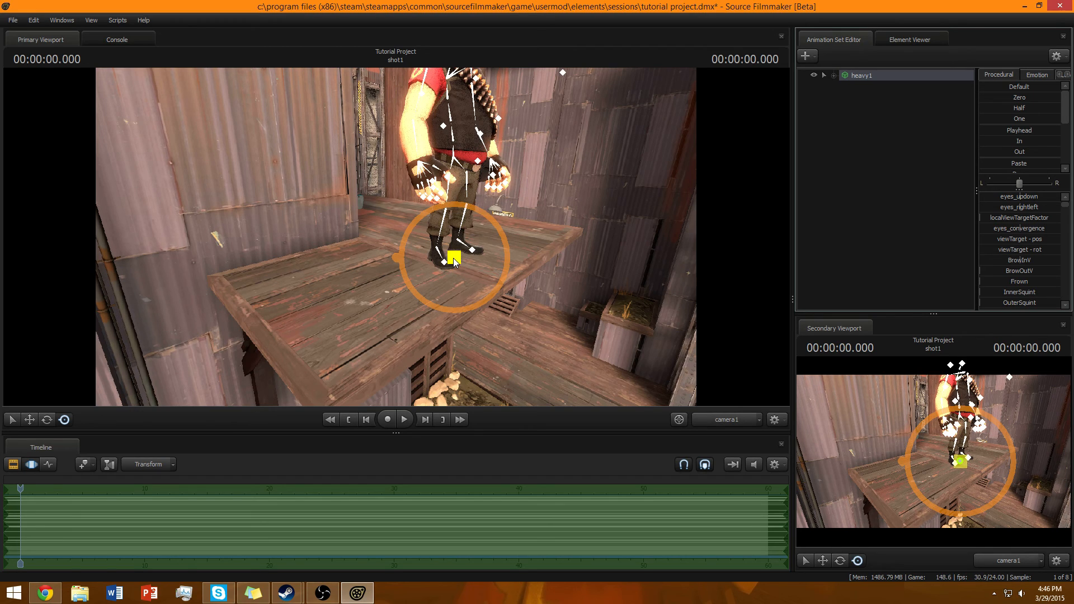
# Step: Compare the Clip Editor and Motion Editor modes, ending in the Motion Editor
pyautogui.click(16, 464)
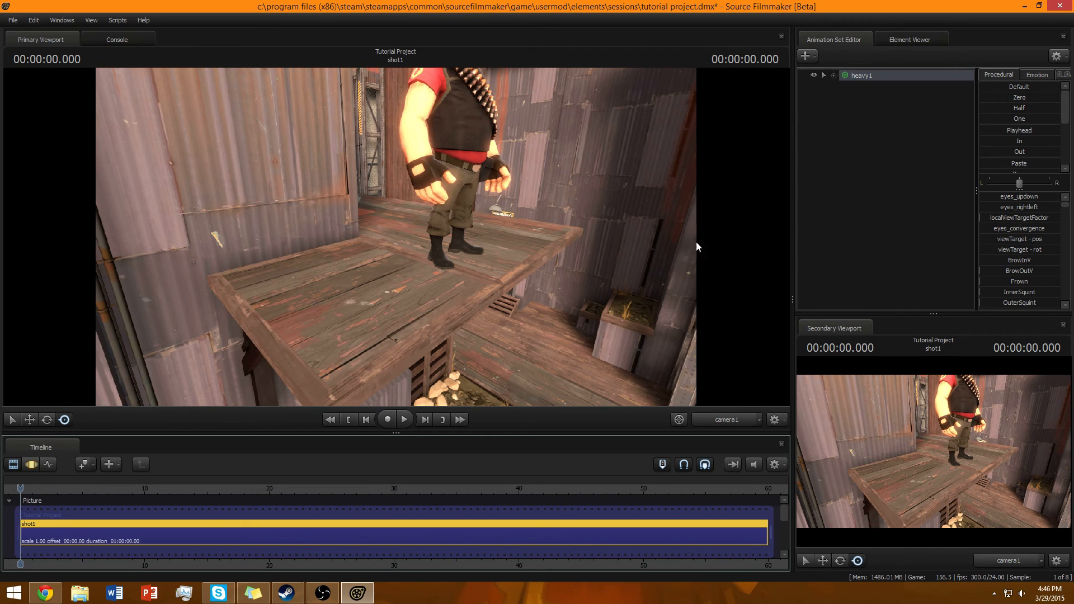
pyautogui.click(30, 465)
pyautogui.click(29, 465)
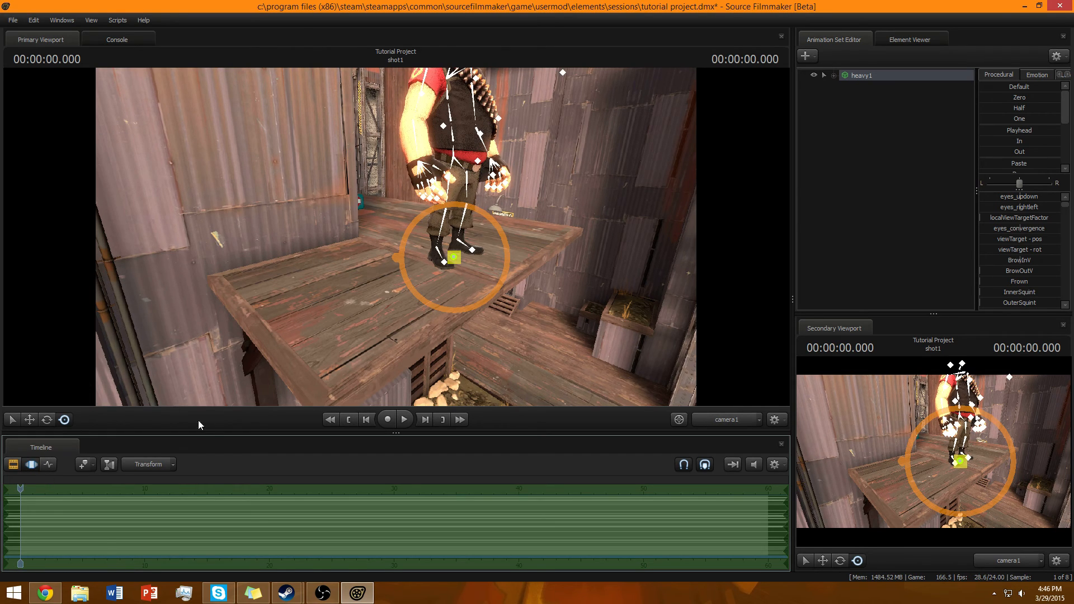
# Step: Cycle through the viewport's select, move, rotate and screen manipulators on the heavy, ending with the select tool
pyautogui.click(14, 420)
pyautogui.click(30, 419)
pyautogui.click(47, 419)
pyautogui.click(64, 420)
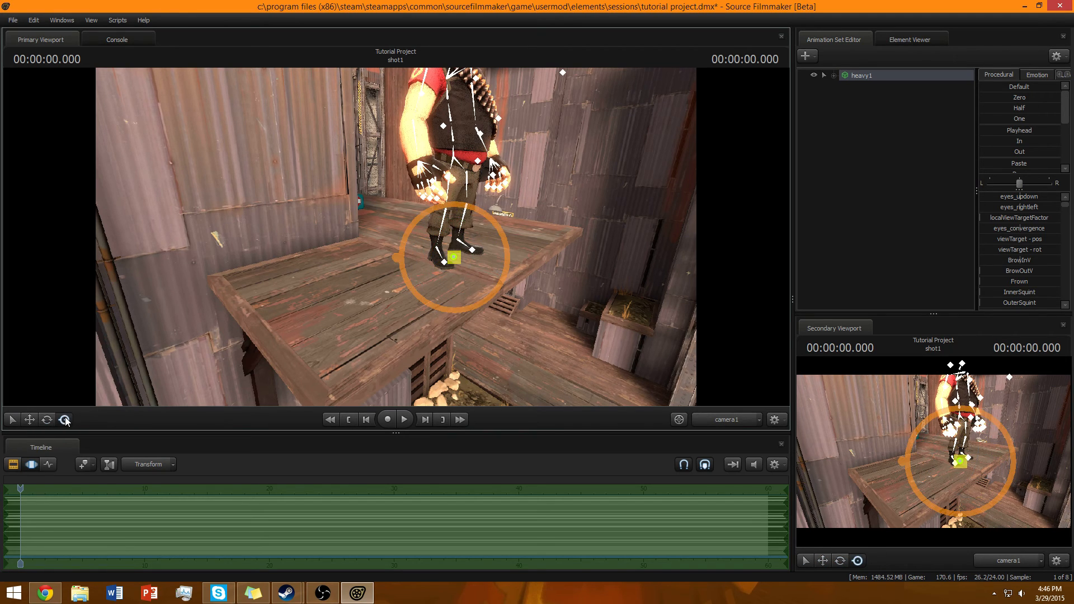
pyautogui.click(47, 420)
pyautogui.click(29, 419)
pyautogui.click(12, 419)
# Step: Select the heavy's right upper arm bone in the viewport, clear the selection and collapse the heavy1 control tree
pyautogui.moveTo(214, 390); pyautogui.dragTo(395, 237)
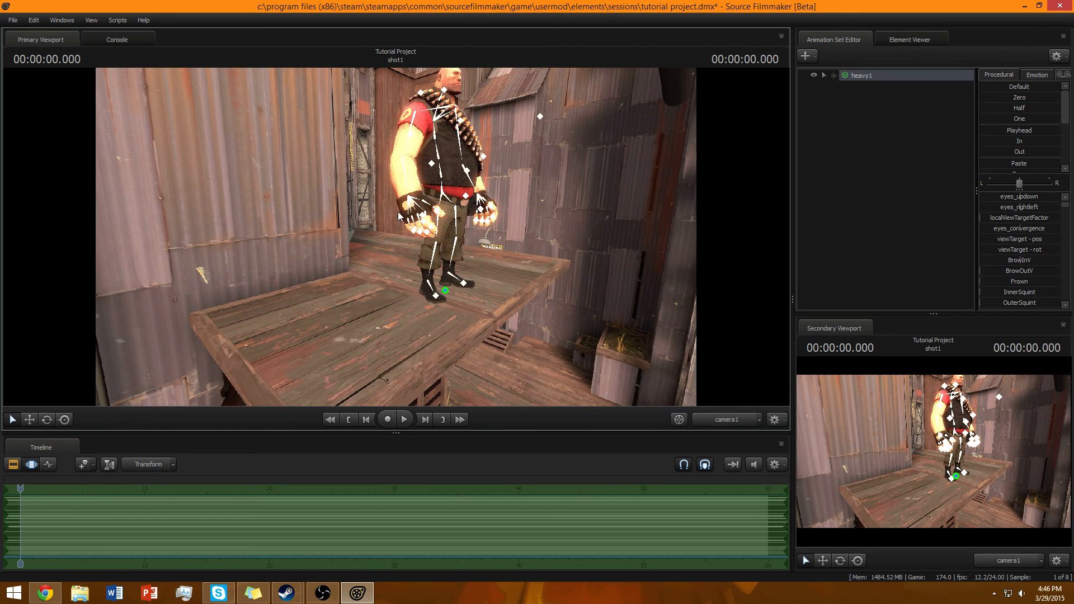
pyautogui.click(410, 156)
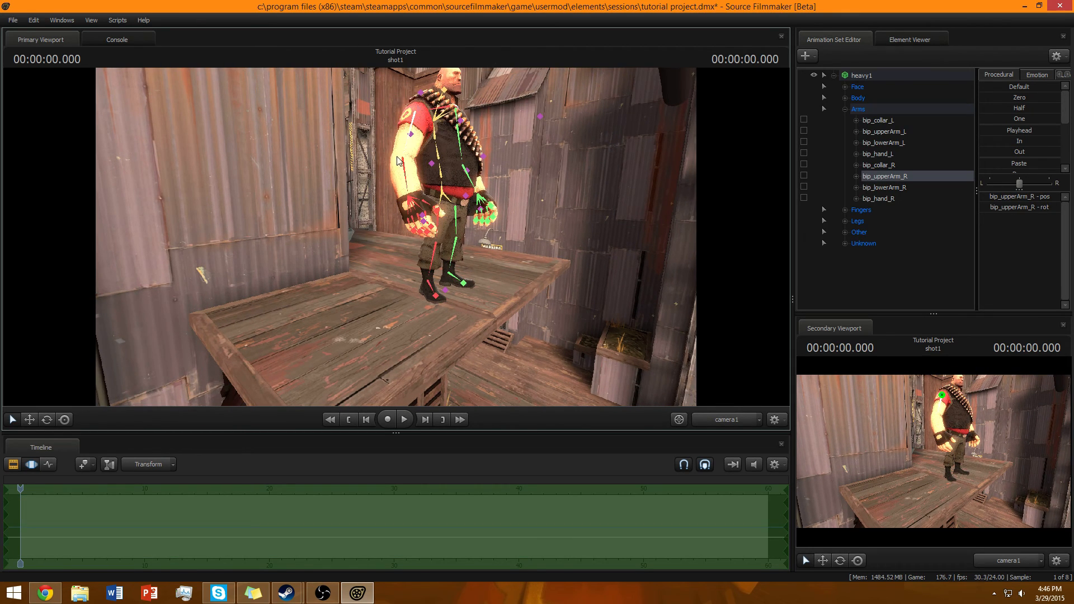
pyautogui.click(810, 280)
pyautogui.click(844, 109)
pyautogui.click(833, 75)
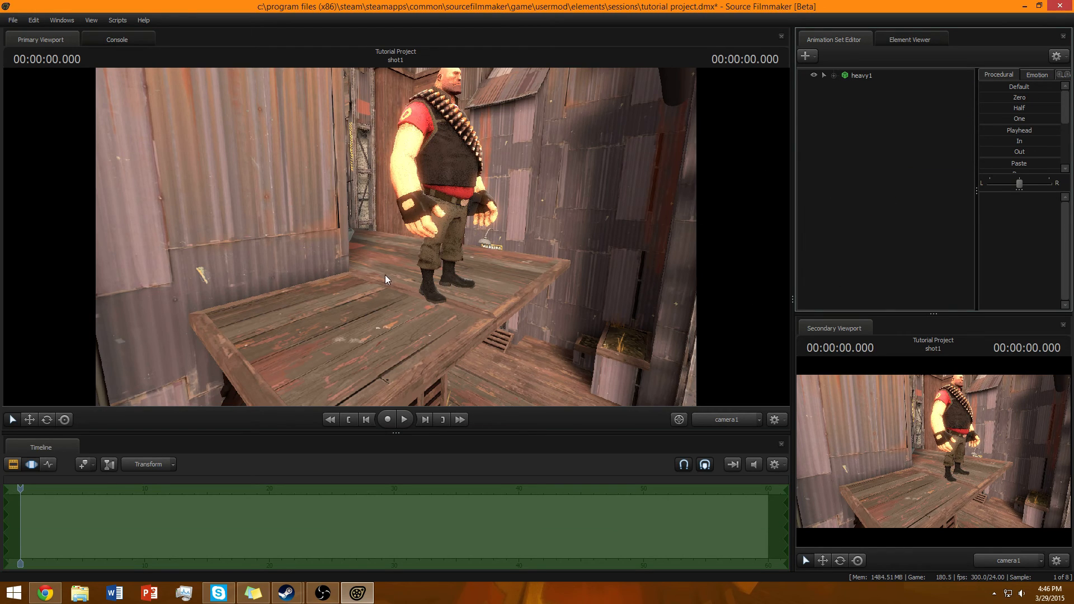
# Step: Move the whole heavy1 model along the wooden platform with the screen manipulator and deselect it
pyautogui.click(65, 420)
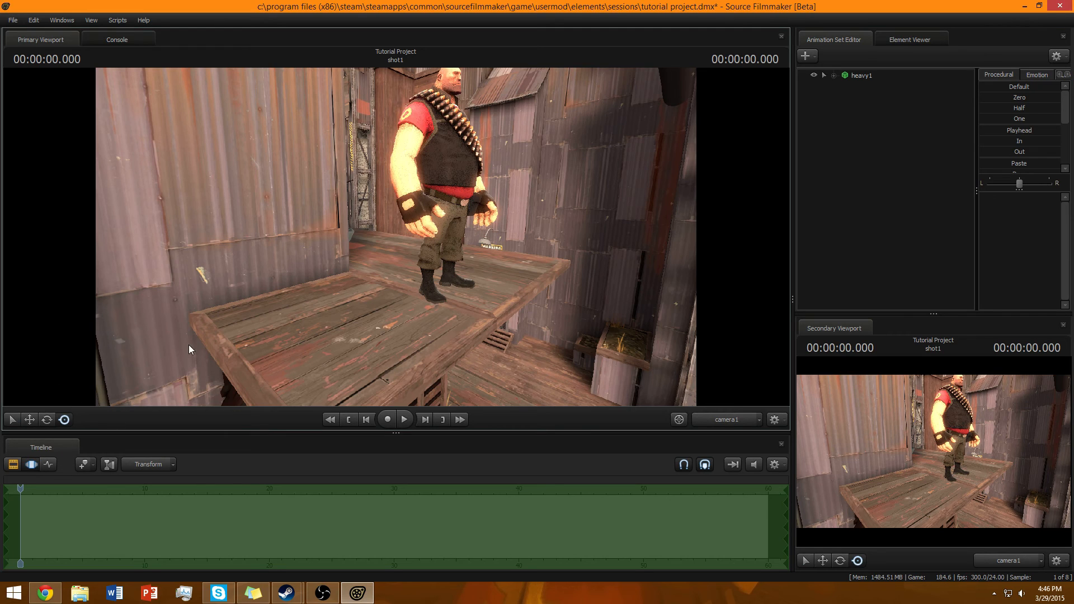
pyautogui.click(864, 77)
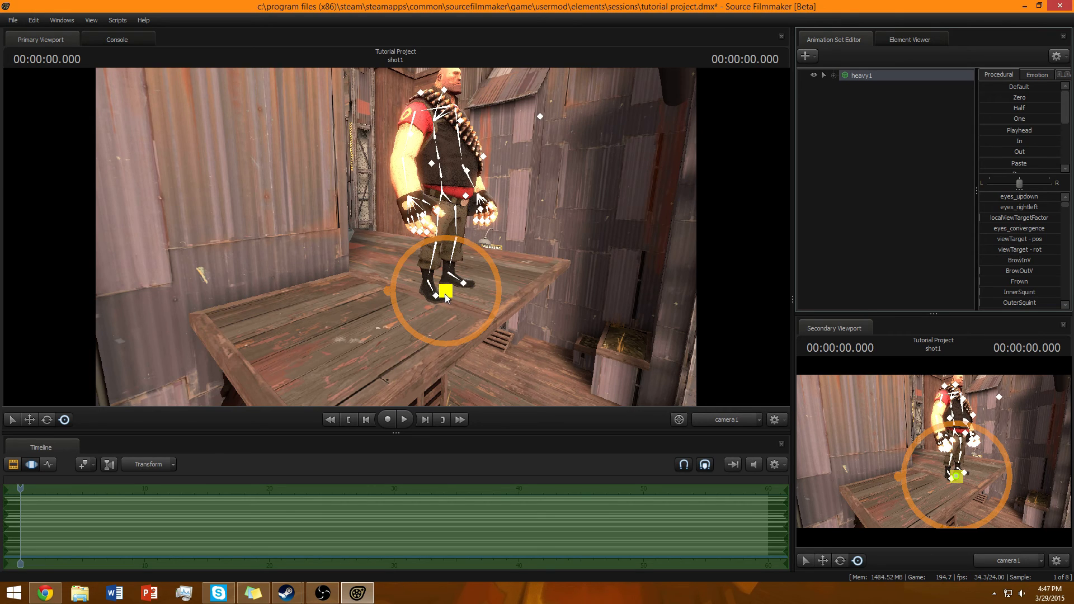
pyautogui.moveTo(445, 294); pyautogui.dragTo(314, 316)
pyautogui.click(926, 227)
# Step: Return to the Clip Editor and fly camera1 to frame the heavy full-length from the front
pyautogui.click(21, 461)
pyautogui.moveTo(246, 309); pyautogui.dragTo(117, 330)
pyautogui.press('s')
pyautogui.press('w')
pyautogui.press('w')
pyautogui.press('s')
pyautogui.press('w')
pyautogui.press('s')
pyautogui.press('w')
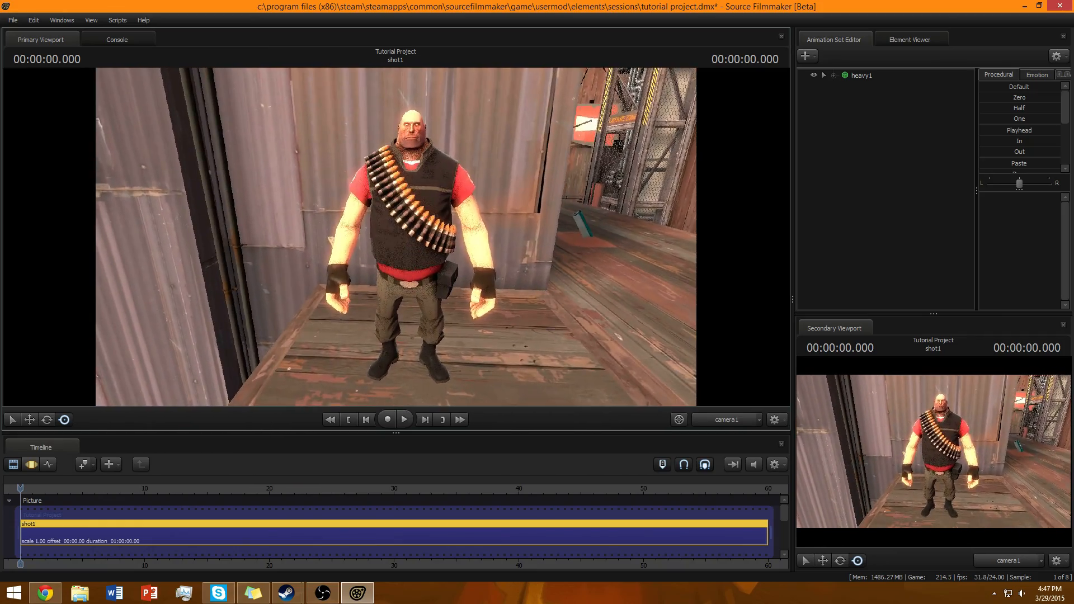
pyautogui.press('w')
pyautogui.moveTo(687, 269); pyautogui.dragTo(692, 268)
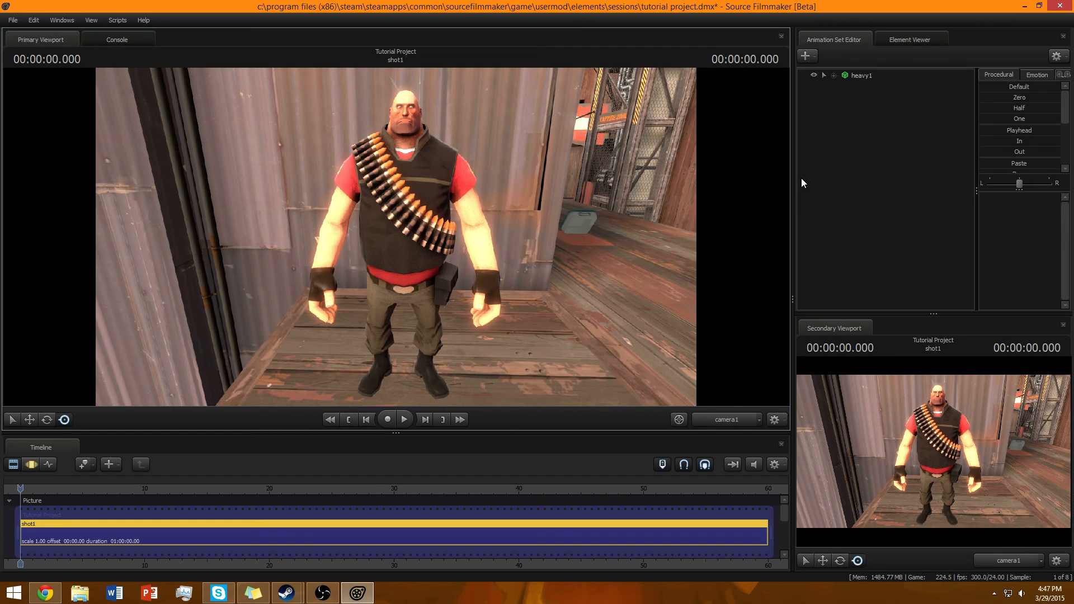
# Step: Start importing a sequence for the heavy1 animation set
pyautogui.rightClick(865, 77)
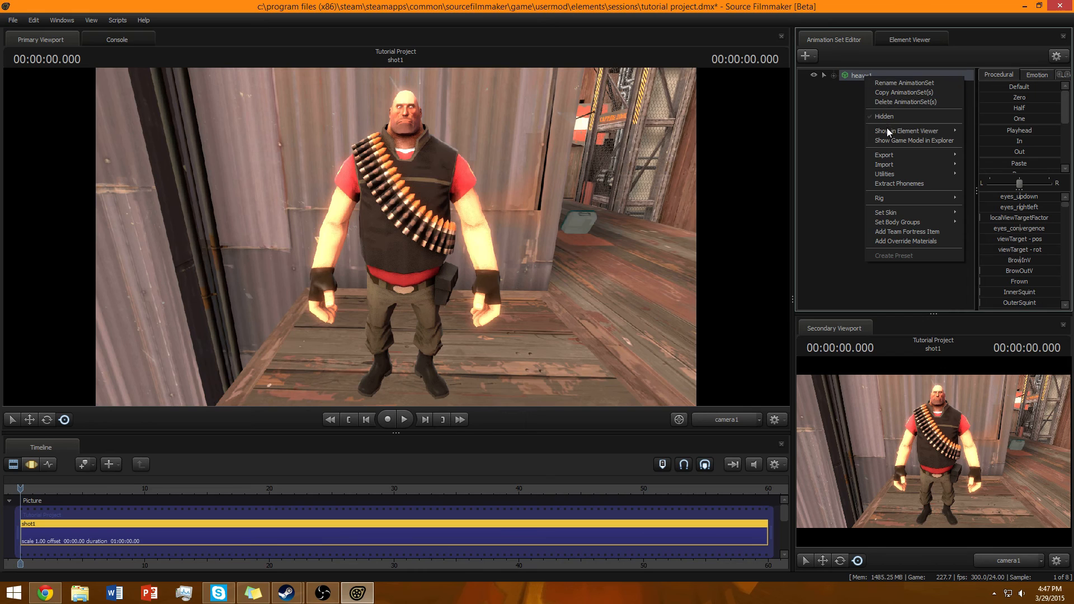
pyautogui.moveTo(899, 175)
pyautogui.click(847, 147)
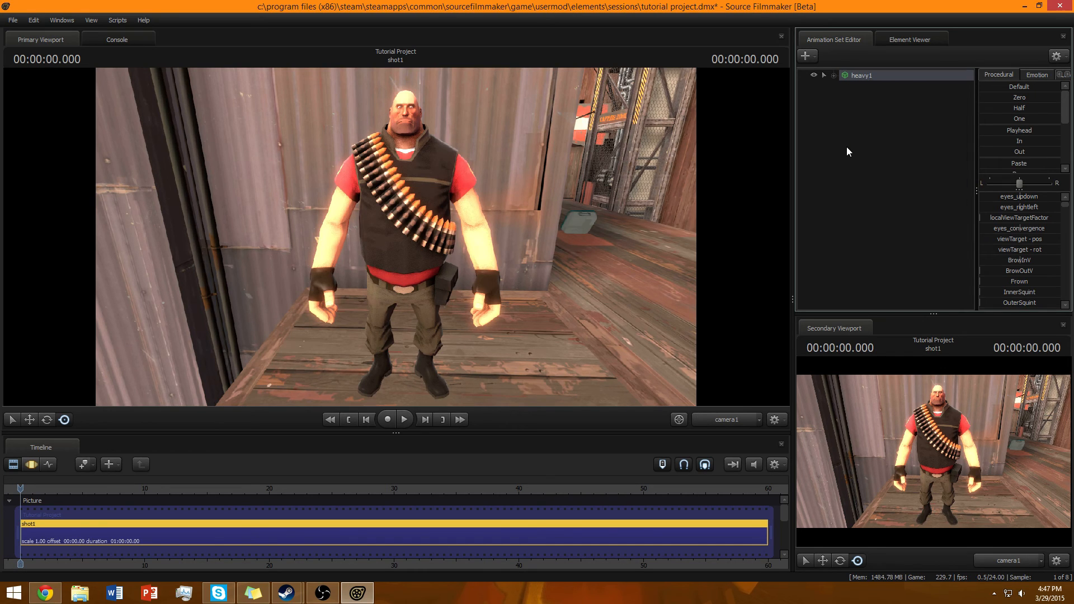
pyautogui.click(871, 76)
pyautogui.rightClick(871, 76)
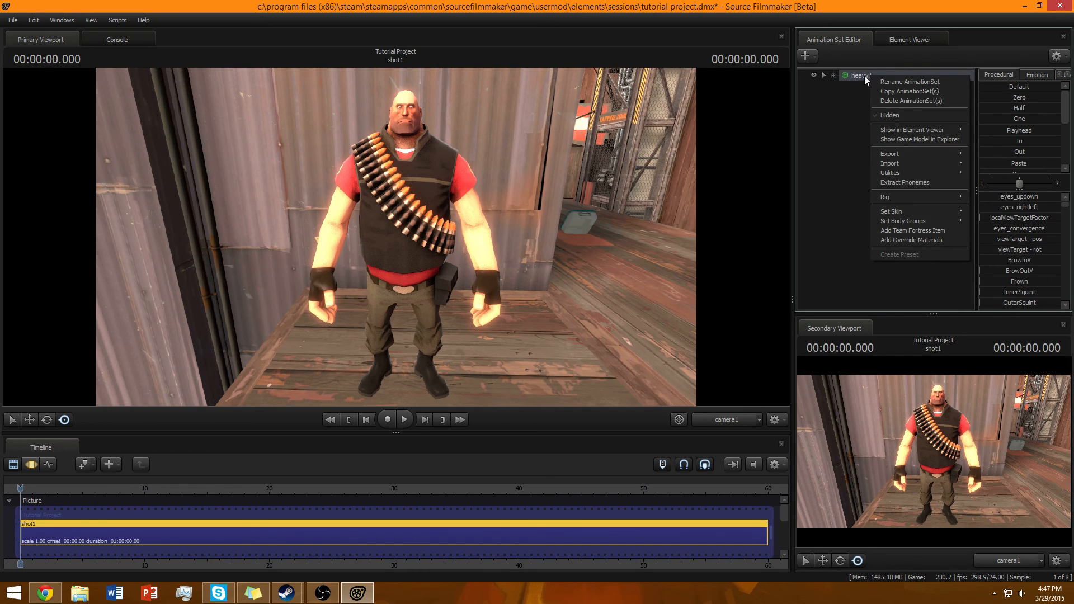
pyautogui.moveTo(894, 165)
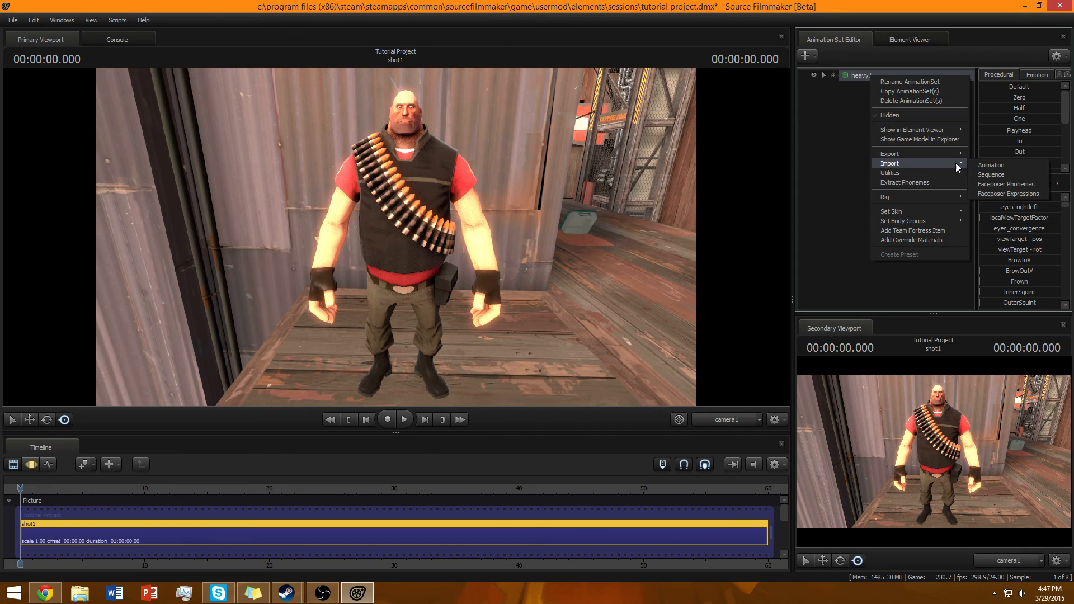
pyautogui.click(992, 174)
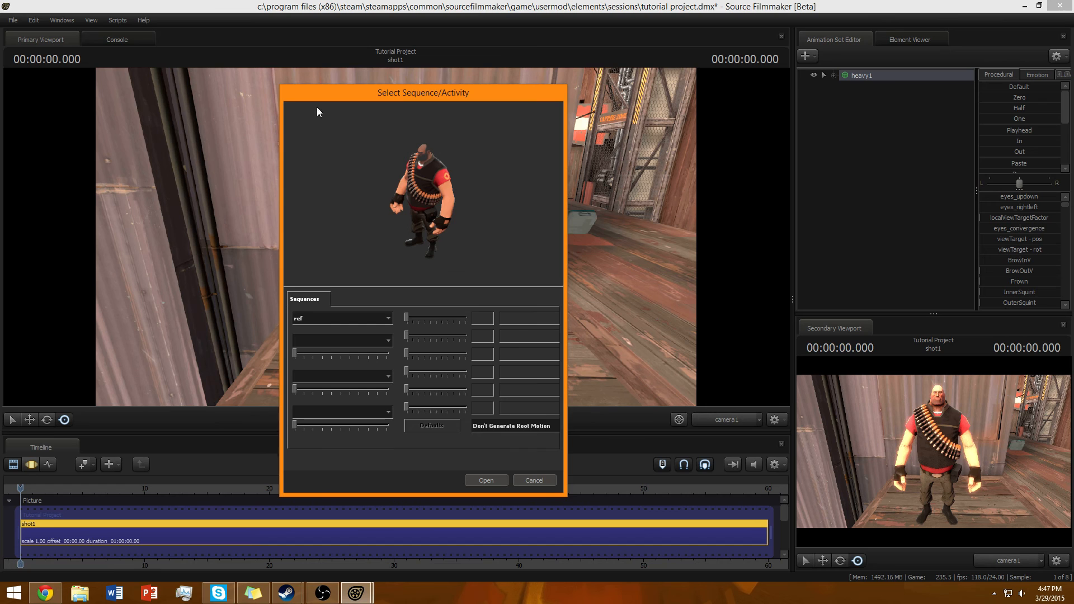
# Step: Preview the stand_ITEM1, stand_LOSER, stand_MELEE and stand_MELEE_ALLCLASS sequences on the heavy
pyautogui.moveTo(480, 95)
pyautogui.mouseDown()
pyautogui.moveTo(539, 81)
pyautogui.moveTo(544, 62)
pyautogui.moveTo(498, 90)
pyautogui.mouseUp()
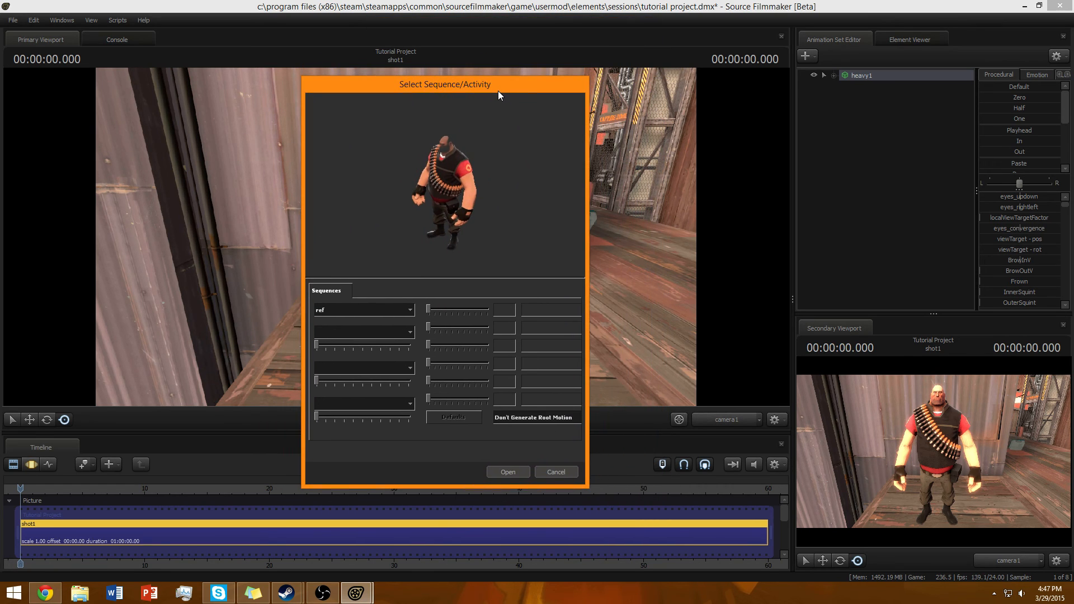
pyautogui.click(364, 309)
pyautogui.scroll(-5, 352, 343)
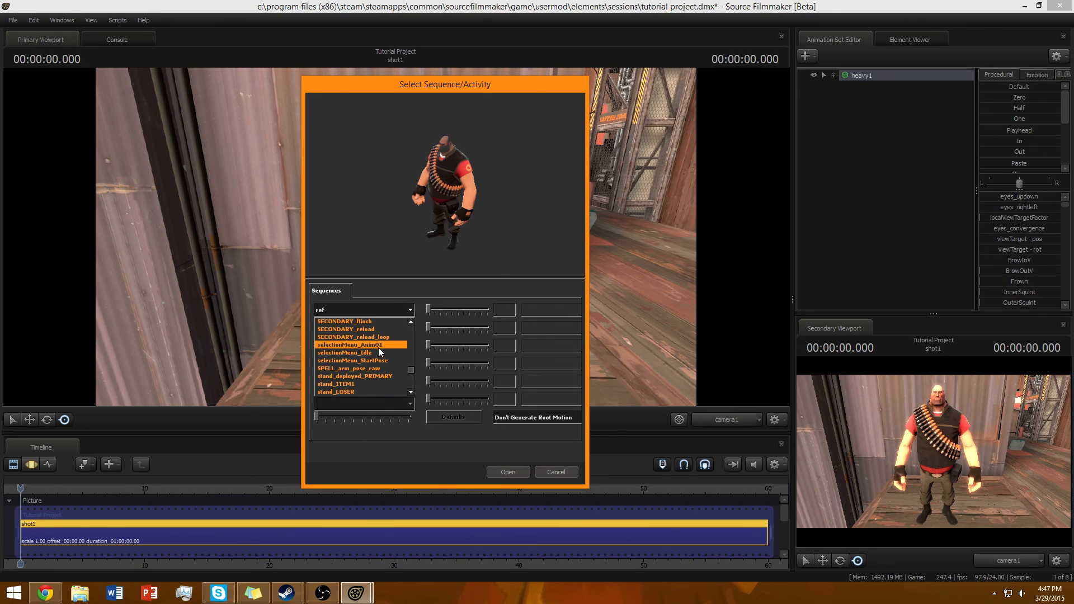
pyautogui.scroll(-1, 370, 358)
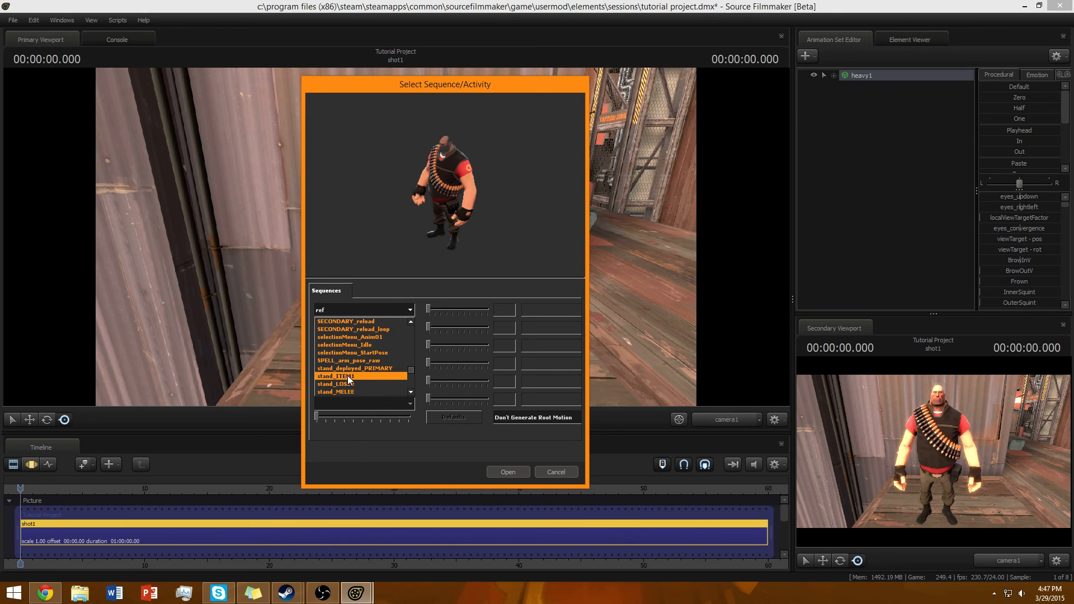
pyautogui.click(349, 376)
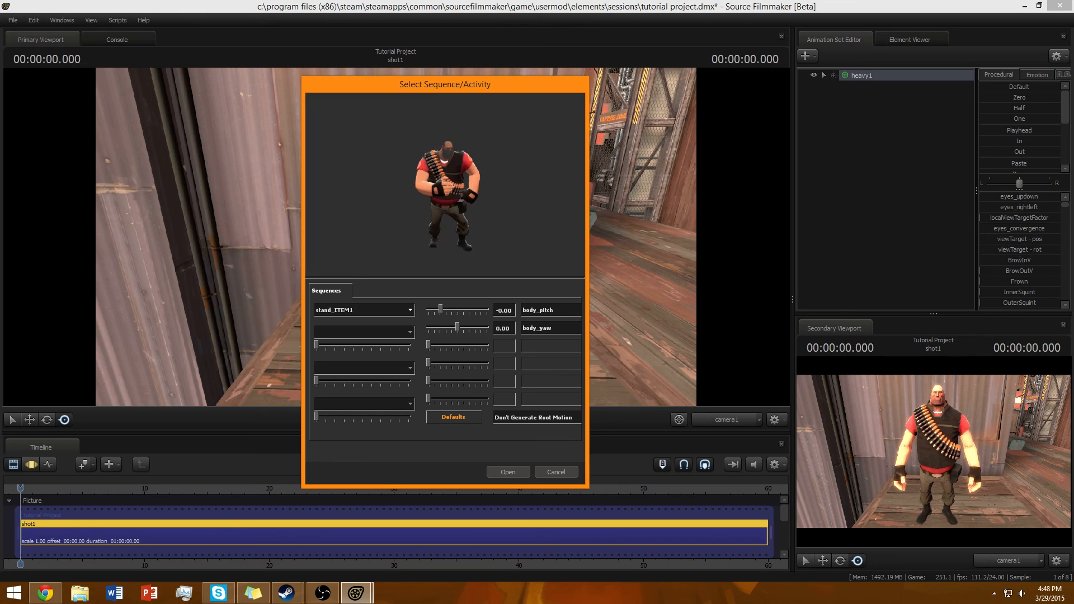
pyautogui.click(331, 311)
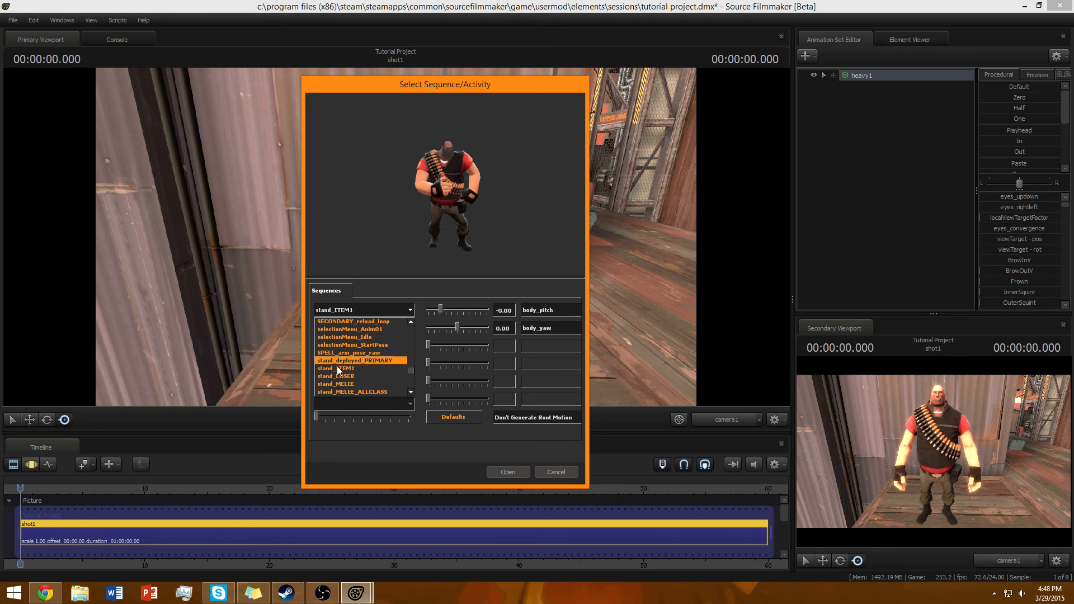
pyautogui.click(342, 368)
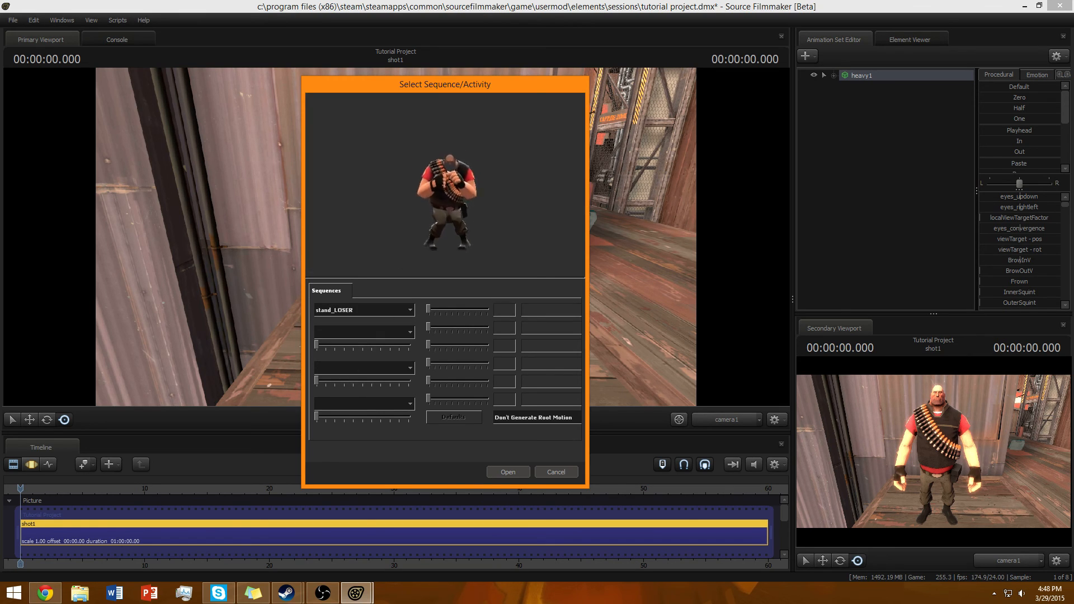
pyautogui.click(377, 311)
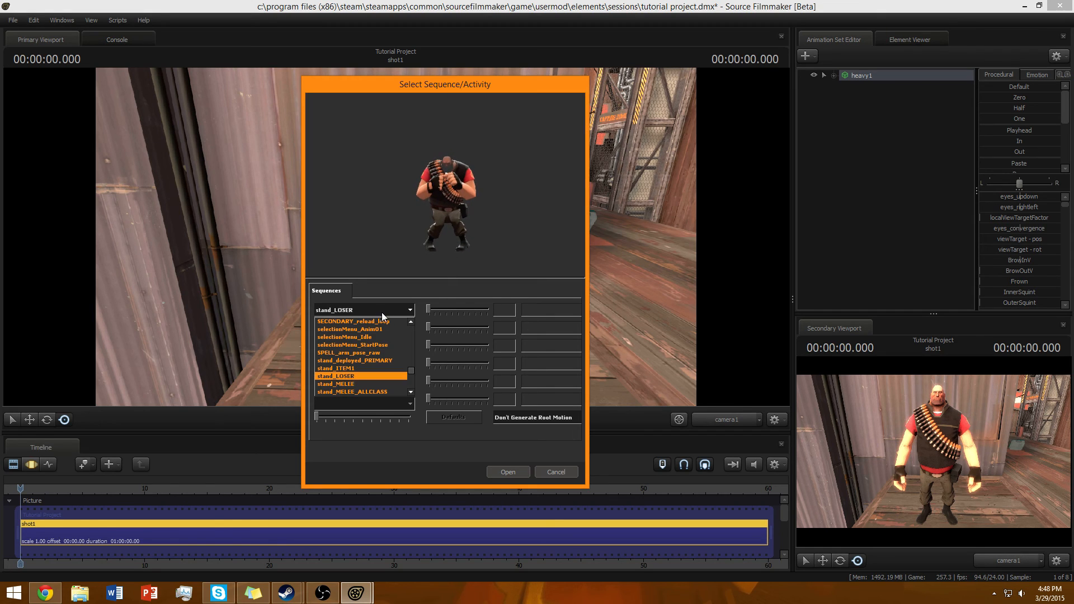
pyautogui.click(365, 381)
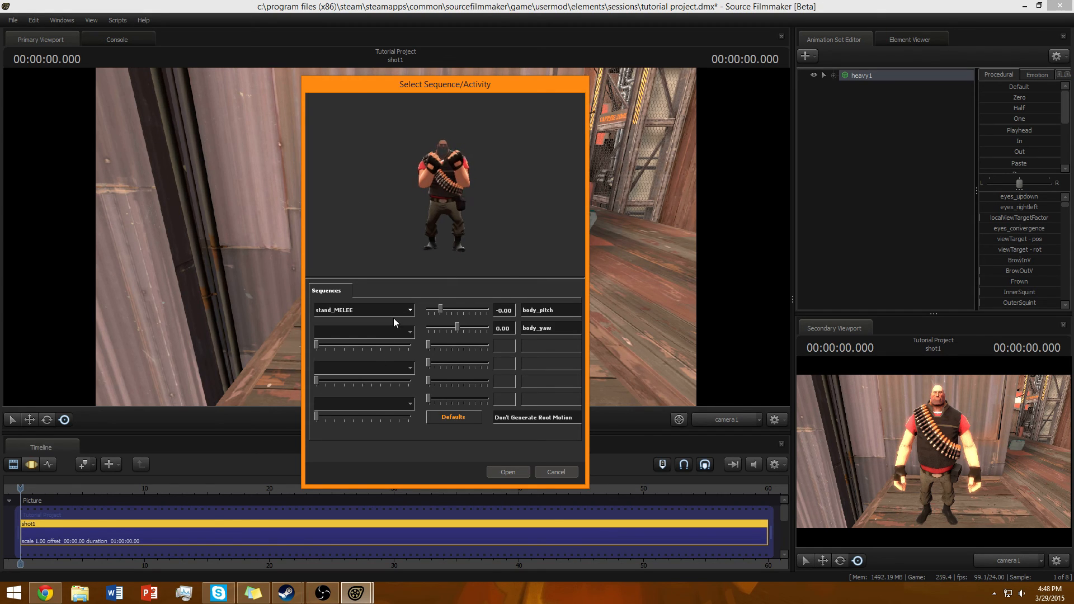
pyautogui.click(386, 311)
pyautogui.click(360, 391)
# Step: Choose the stand_ITEM1 sequence and import it onto heavy1
pyautogui.click(372, 311)
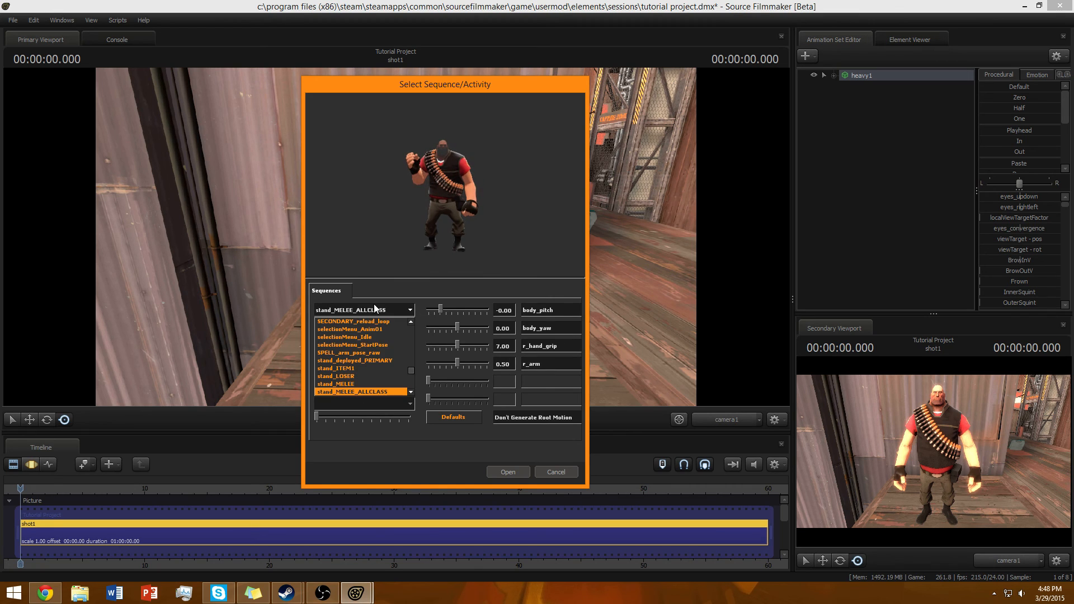
pyautogui.click(349, 368)
pyautogui.click(506, 471)
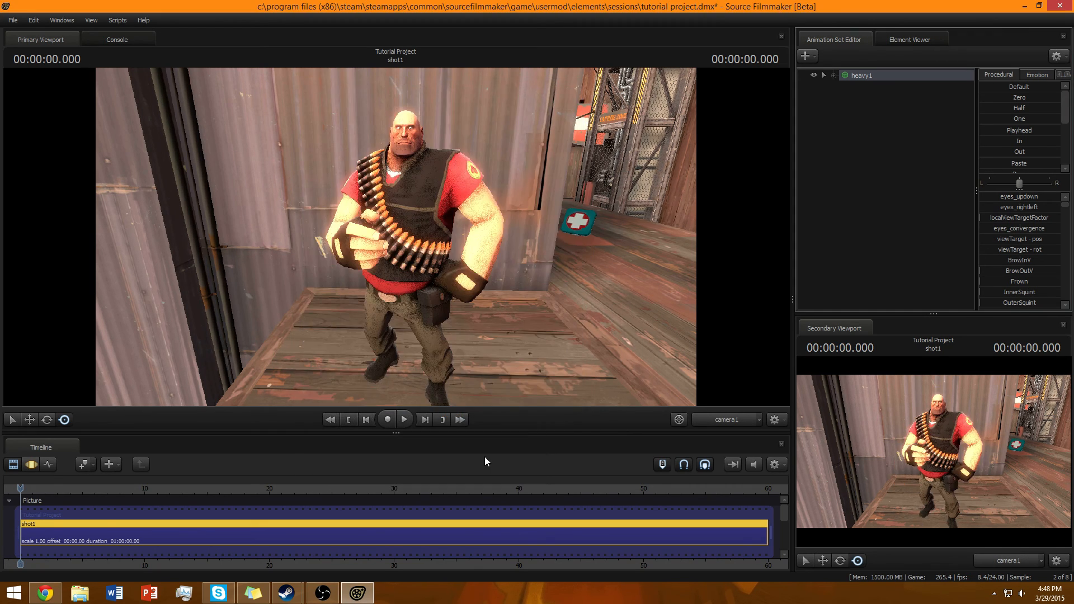
# Step: In the Motion Editor, move the whole heavy1 model back on the platform until both feet are in frame, and deselect it
pyautogui.click(868, 76)
pyautogui.click(31, 465)
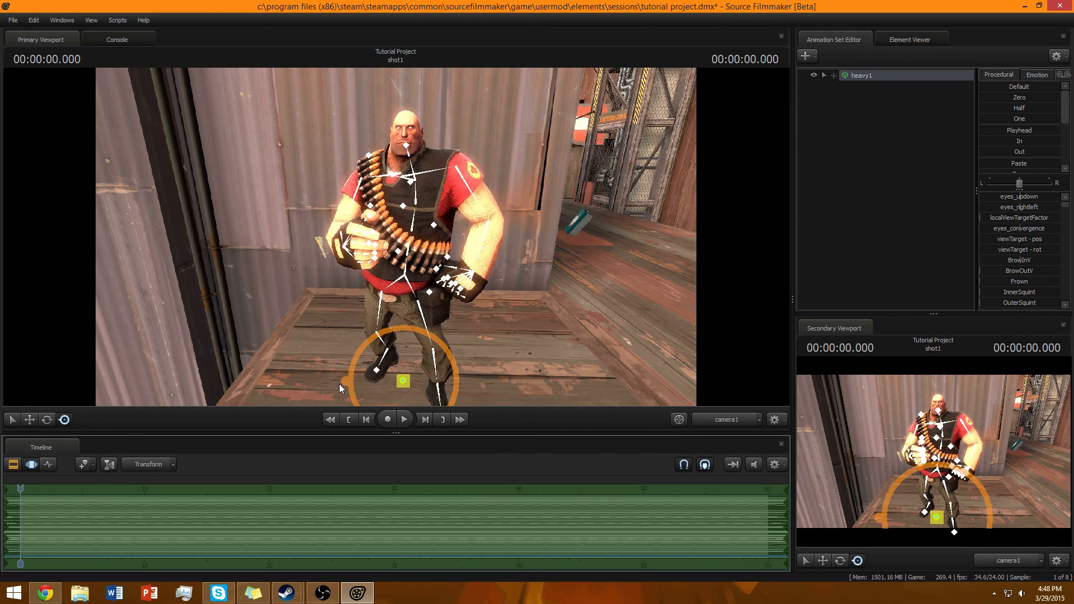
pyautogui.moveTo(403, 381); pyautogui.dragTo(402, 351)
pyautogui.click(859, 124)
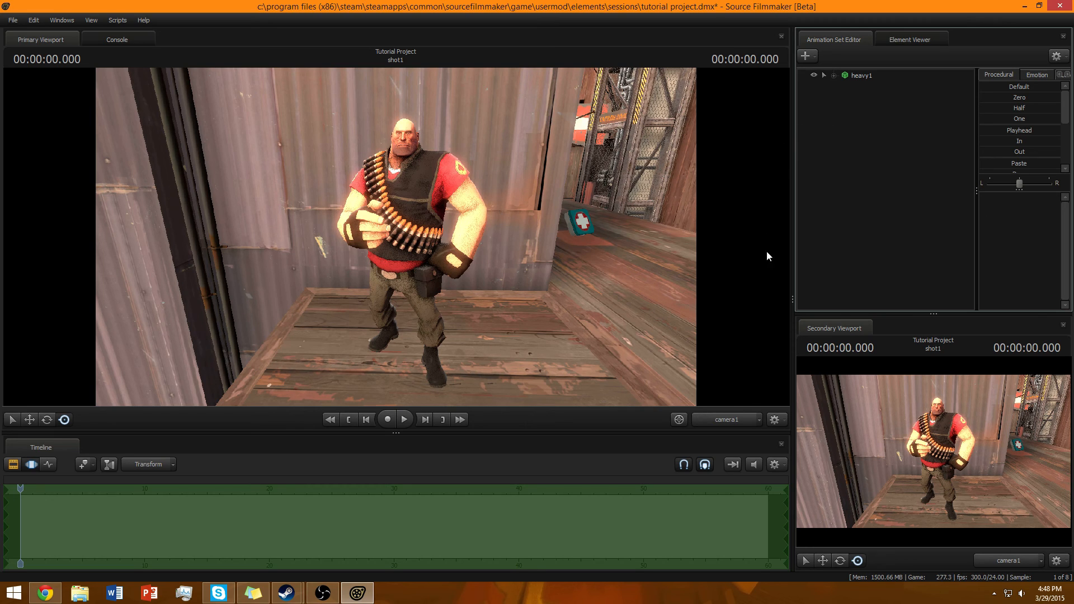
# Step: Add the Team Fortress item The Sandvich to heavy1, finding it with the search text "sandvich"
pyautogui.rightClick(862, 75)
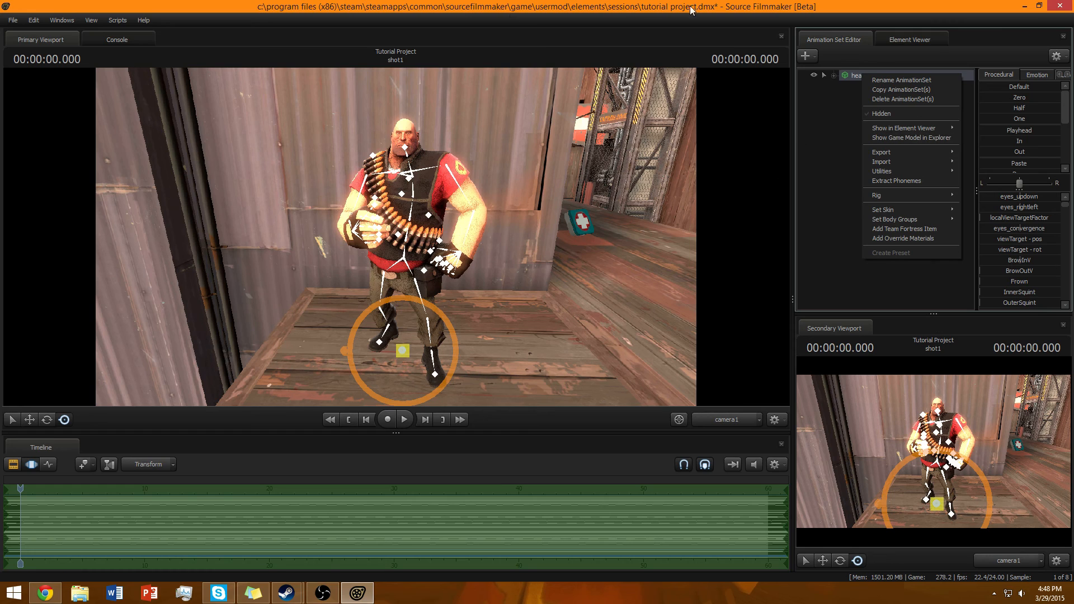
pyautogui.click(851, 76)
pyautogui.rightClick(850, 76)
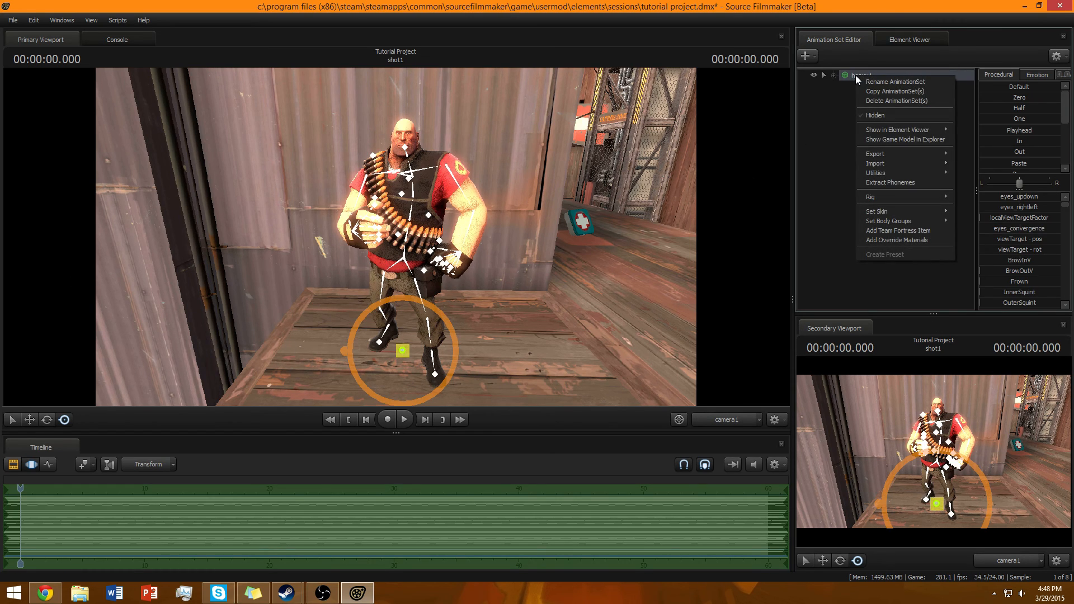
pyautogui.click(892, 231)
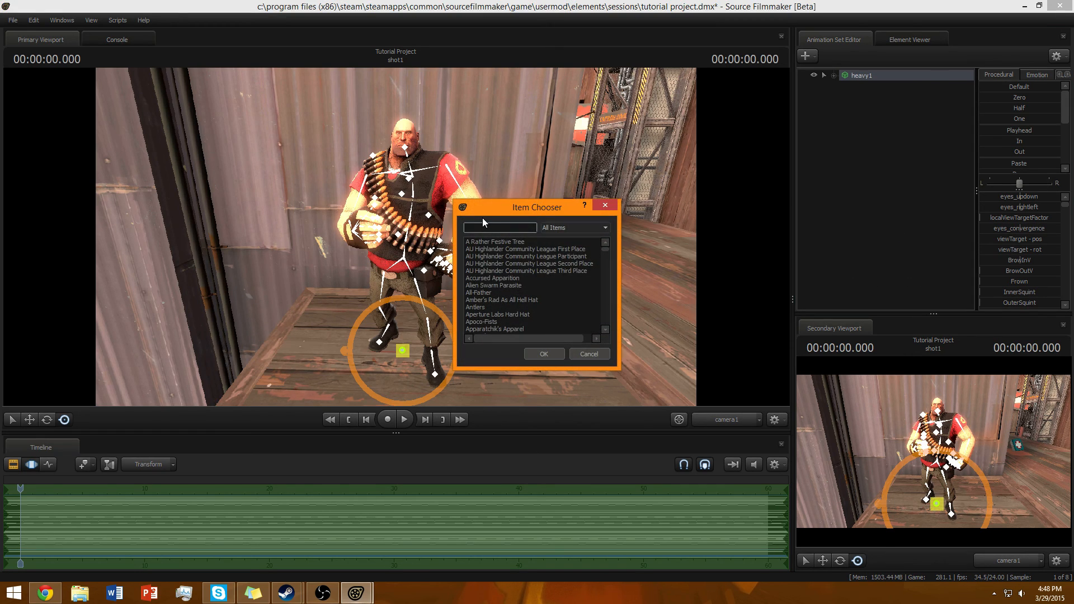
pyautogui.write('sandvic')
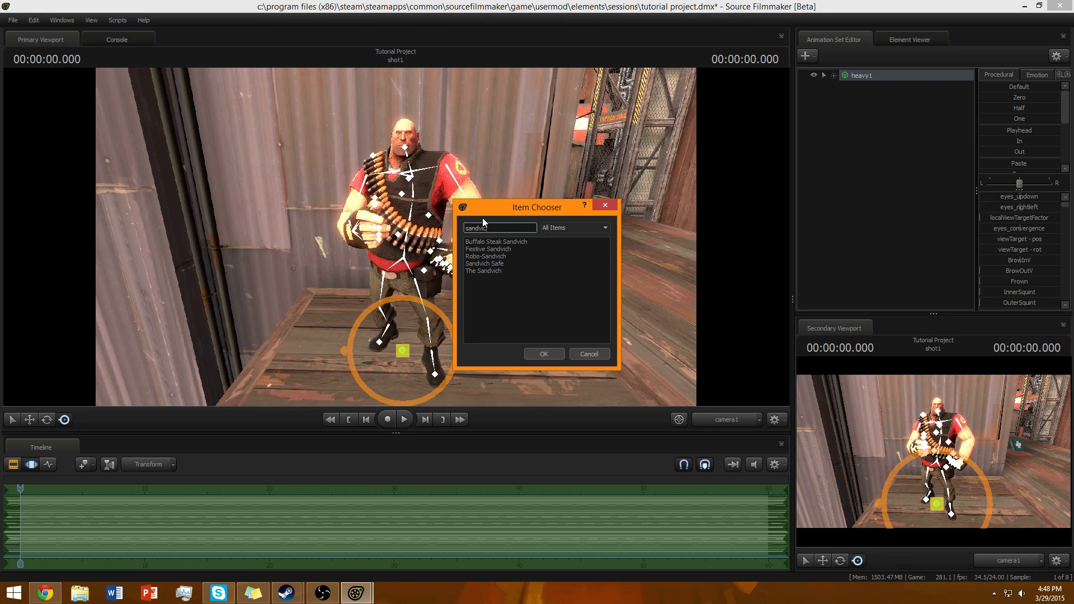
pyautogui.write('h')
pyautogui.click(480, 271)
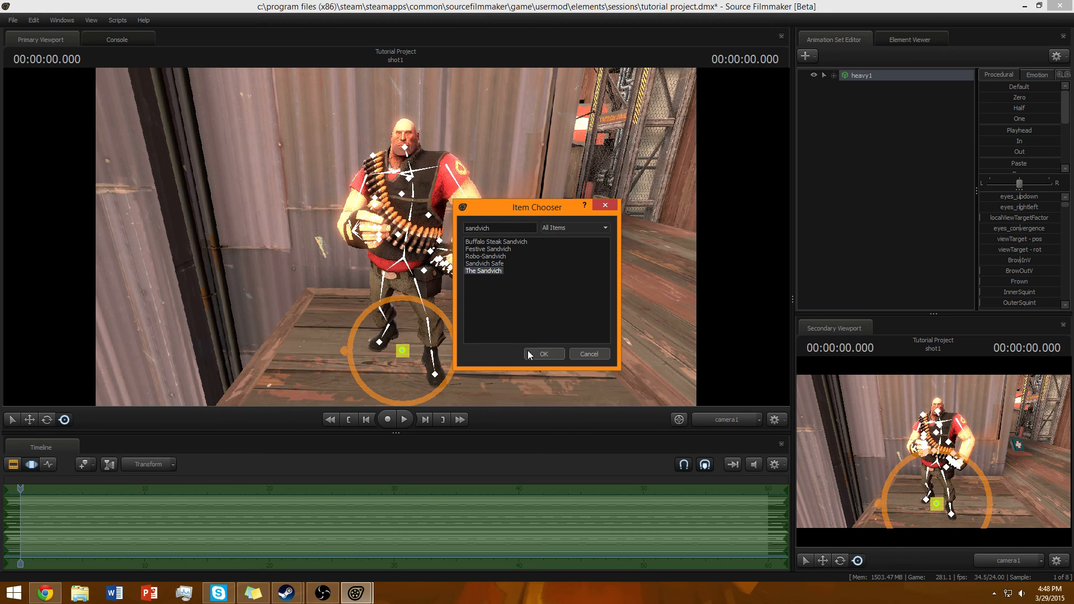
pyautogui.click(529, 353)
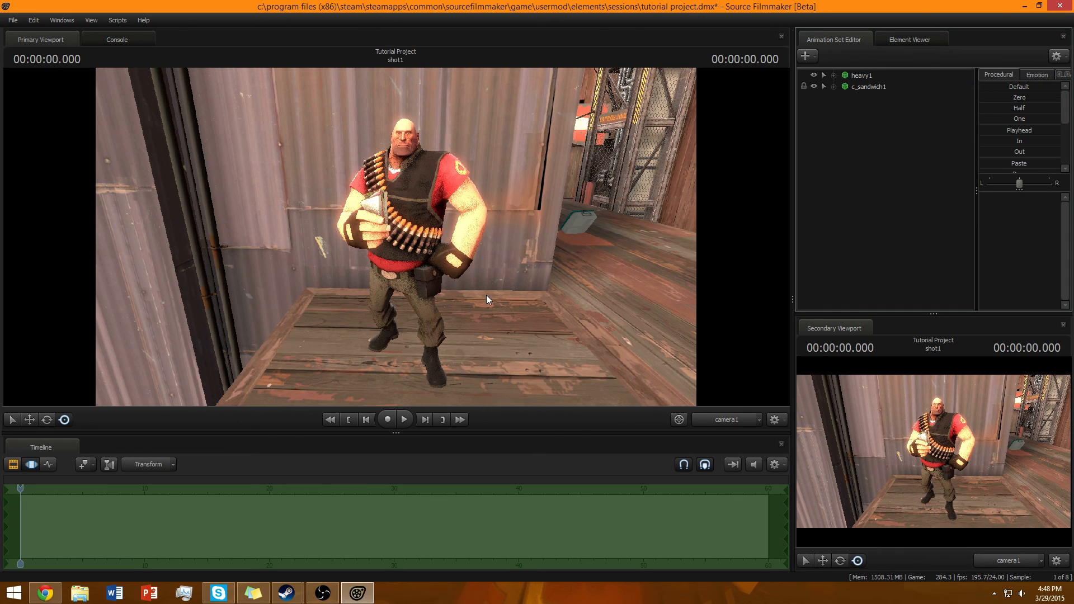
# Step: Delete the c_sandwich1 animation set attached to the heavy
pyautogui.rightClick(852, 88)
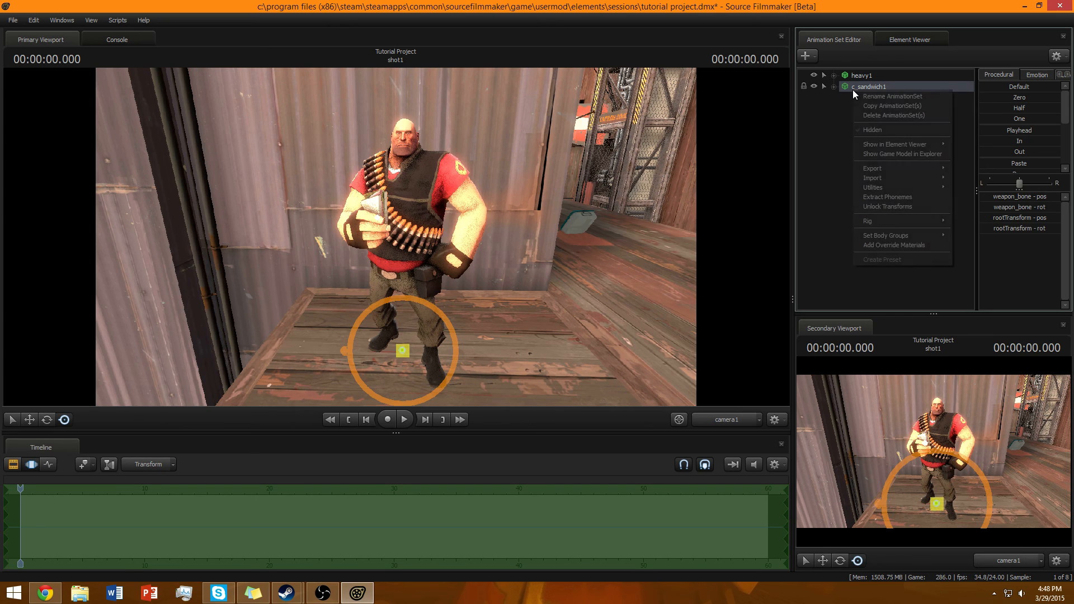
pyautogui.click(891, 109)
pyautogui.click(807, 57)
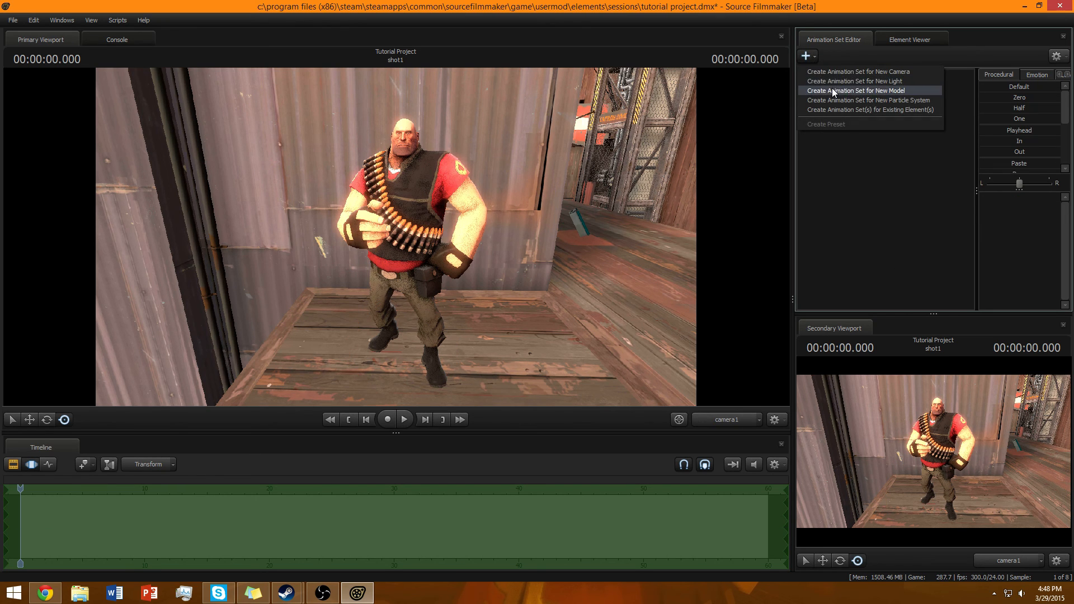
pyautogui.click(832, 88)
pyautogui.press('BackSpace')
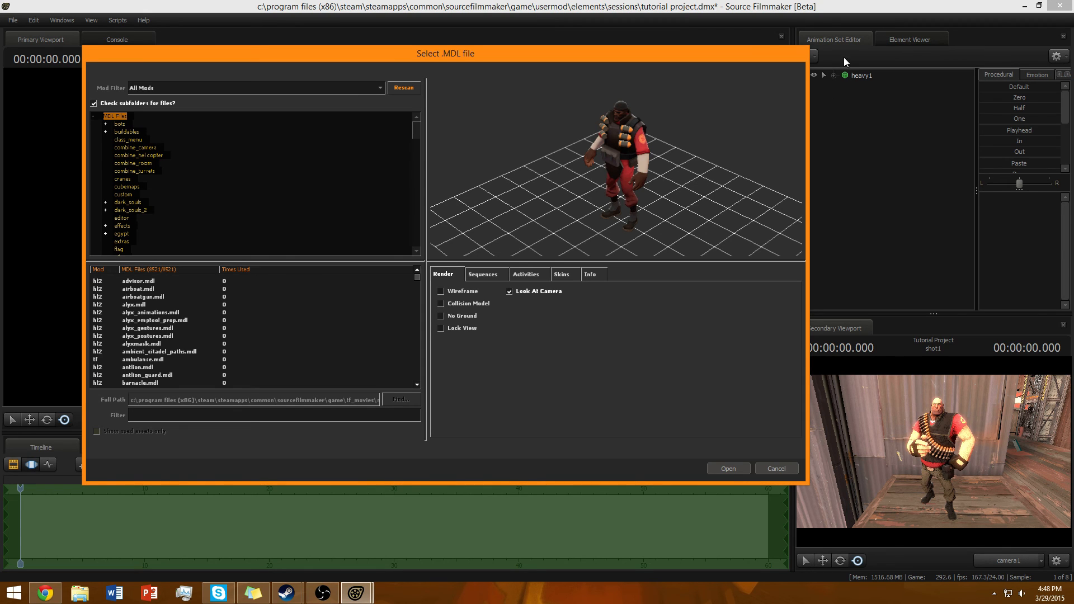
pyautogui.click(777, 469)
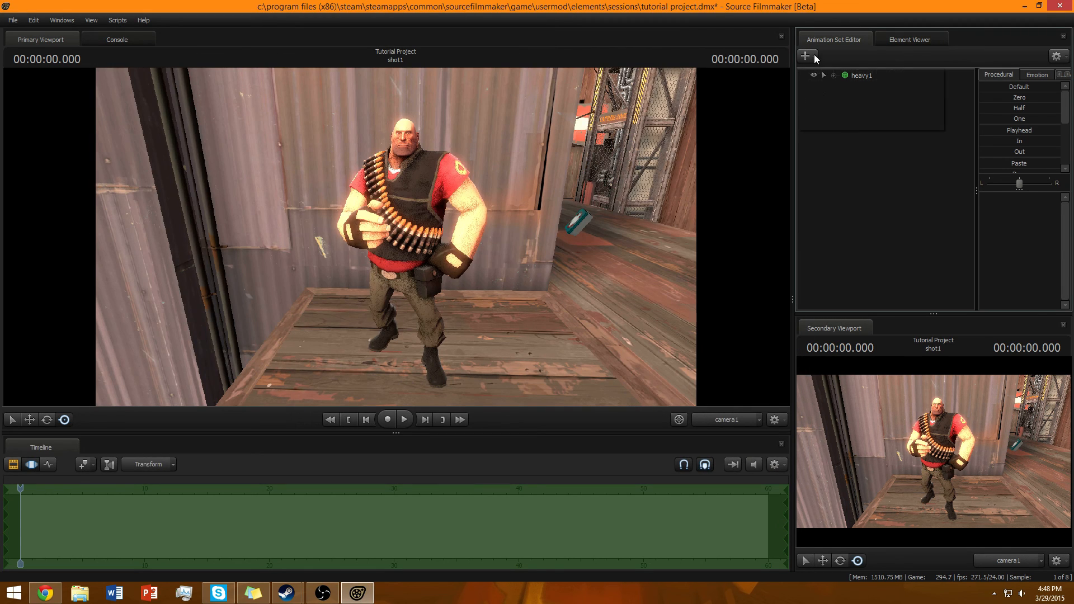
# Step: Start creating an animation set for a new model and leave the model filter empty
pyautogui.click(806, 56)
pyautogui.click(865, 91)
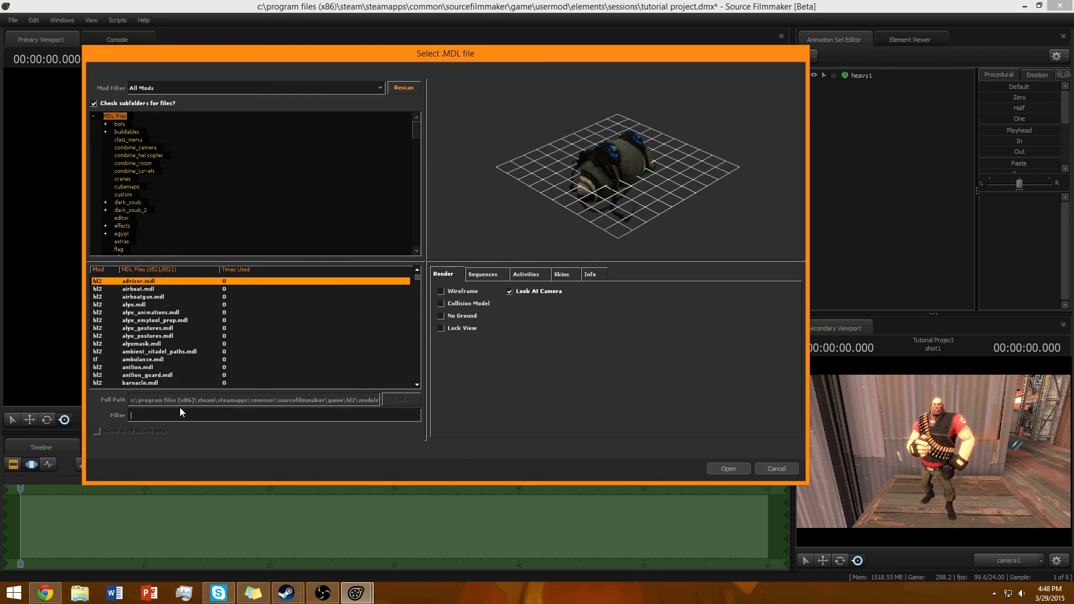
pyautogui.press('BackSpace')
pyautogui.press('BackSpace')
pyautogui.press('BackSpace')
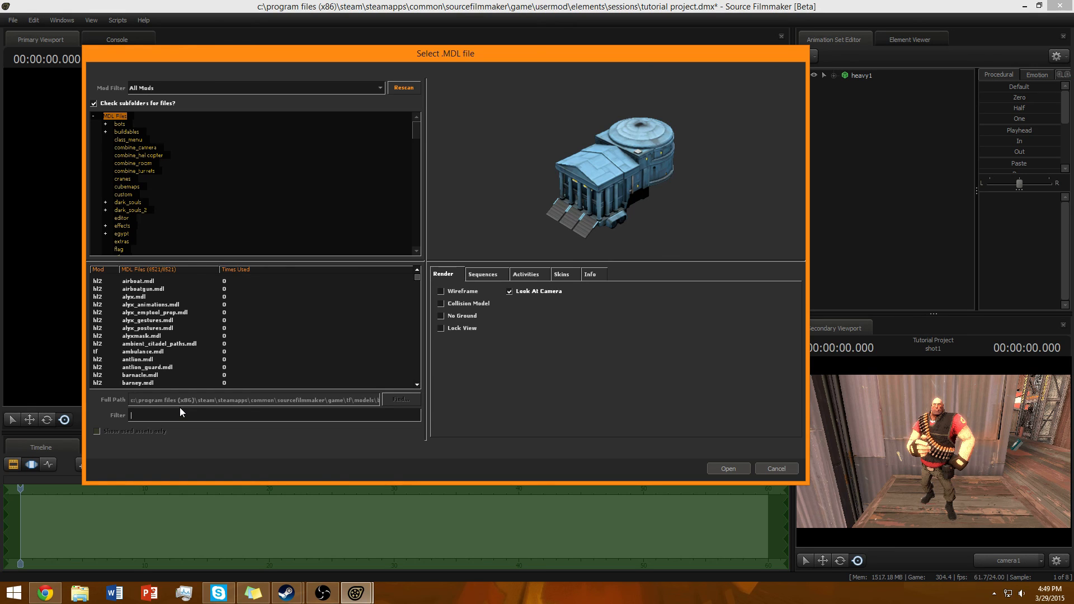
# Step: Filter the model list by "bat", look through the matching models and clear the filter
pyautogui.write('bat')
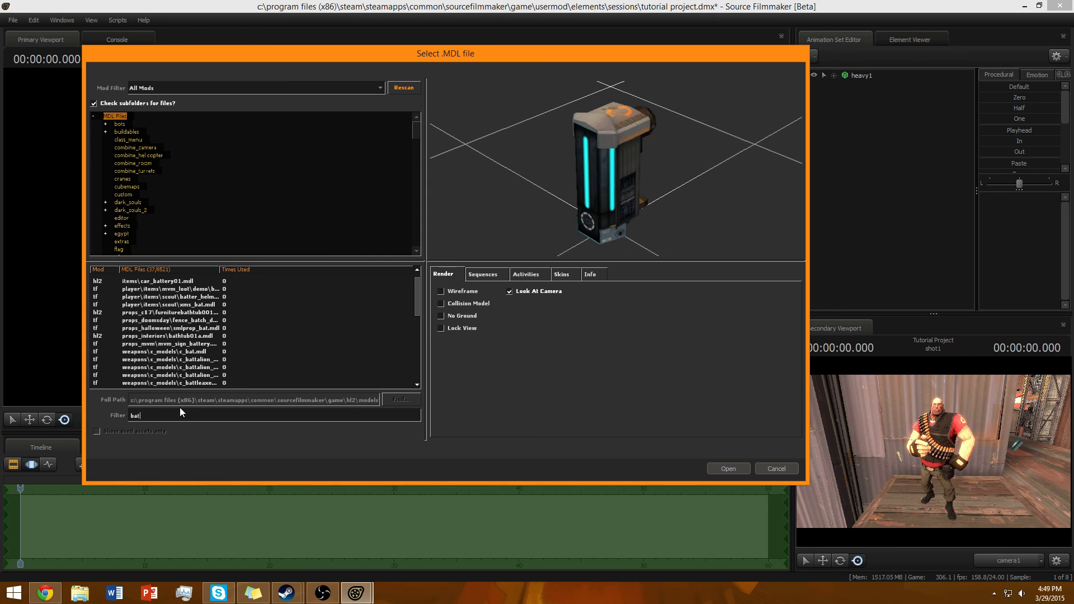
pyautogui.press('Down')
pyautogui.press('Down')
pyautogui.press('Down')
pyautogui.press('Down')
pyautogui.press('Down')
pyautogui.press('Down')
pyautogui.press('Down')
pyautogui.press('Down')
pyautogui.press('Down')
pyautogui.press('Down')
pyautogui.press('Down')
pyautogui.press('Down')
pyautogui.press('Down')
pyautogui.press('Down')
pyautogui.press('Down')
pyautogui.press('Down')
pyautogui.press('Down')
pyautogui.press('Down')
pyautogui.press('Down')
pyautogui.press('Down')
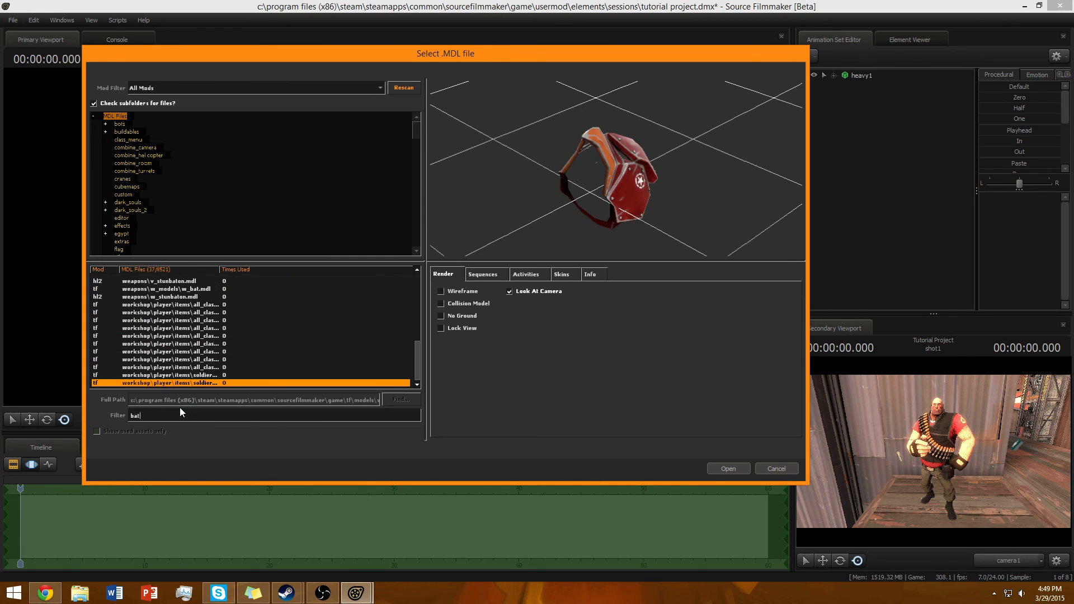
pyautogui.press('BackSpace')
pyautogui.press('BackSpace')
pyautogui.press('BackSpace')
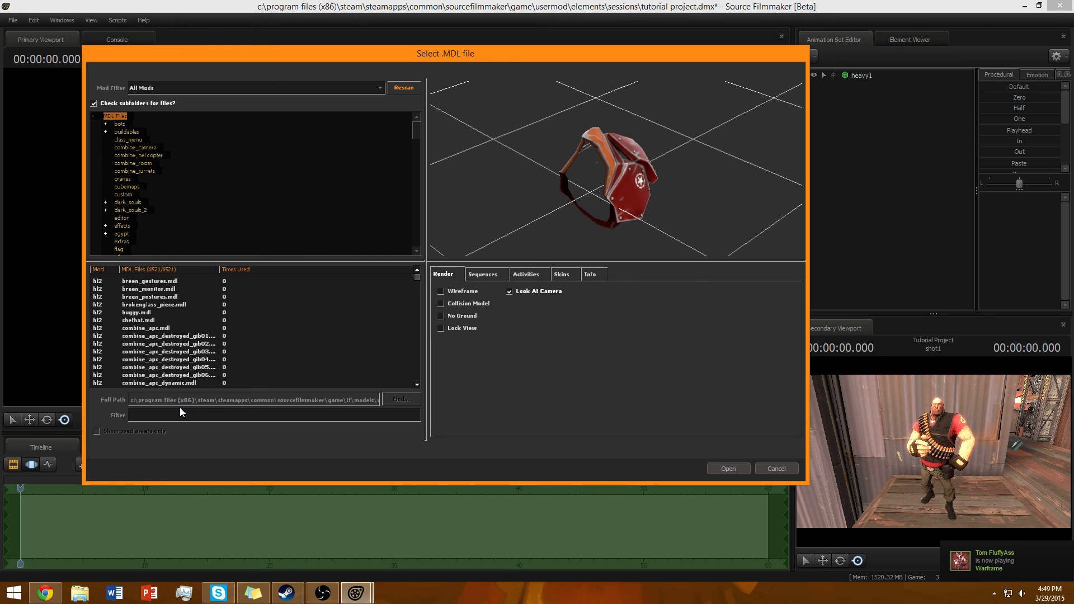
# Step: Filter the models by "sand" and load the regular c_sandwich weapon model with the olive on top
pyautogui.write('sand')
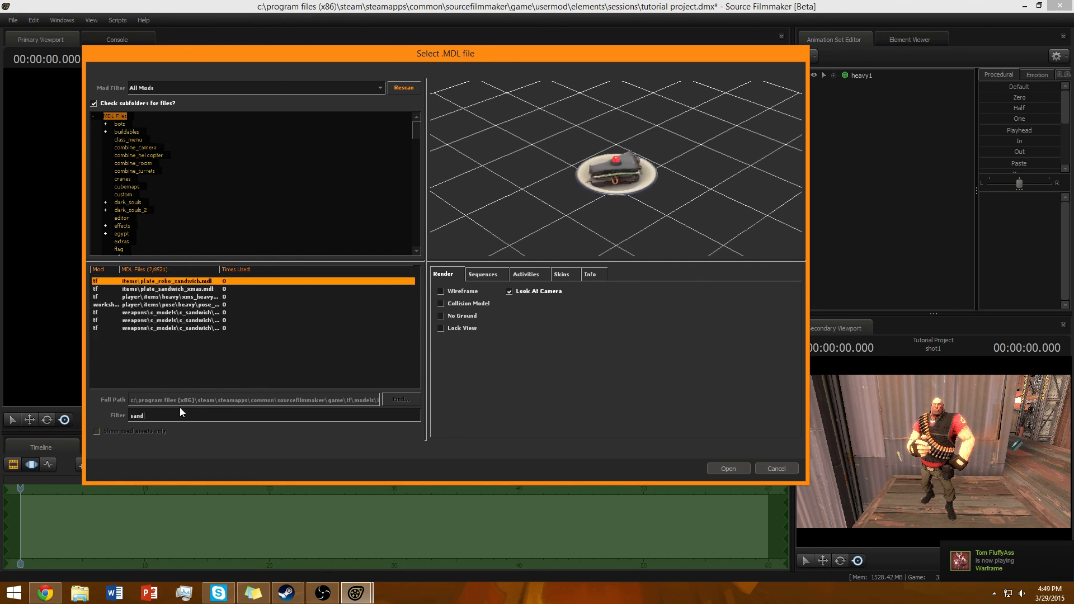
pyautogui.press('Down')
pyautogui.press('Down')
pyautogui.press('Down')
pyautogui.press('Down')
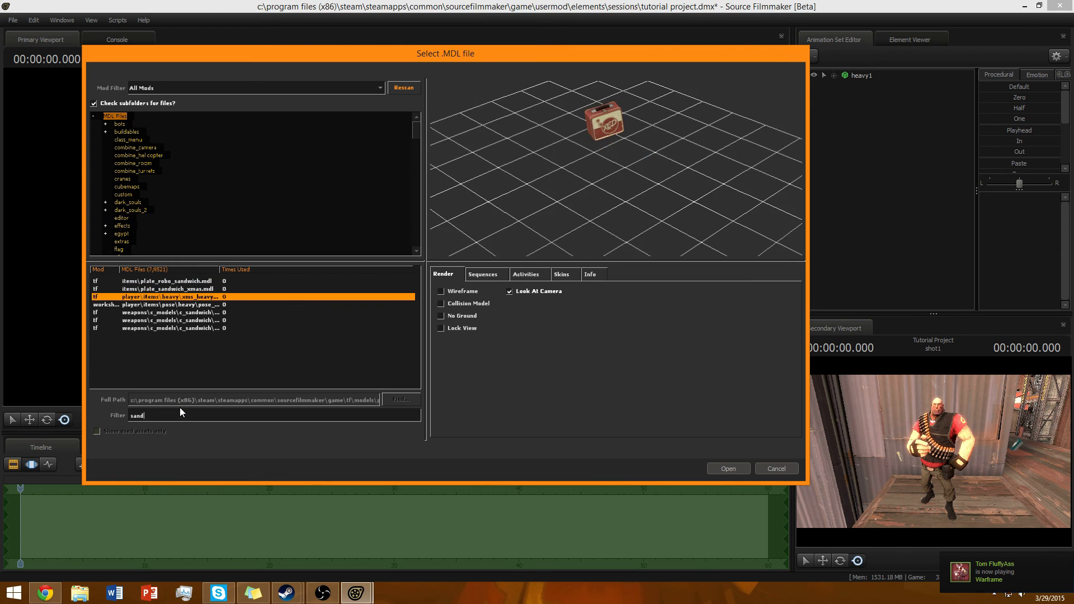
pyautogui.press('Down')
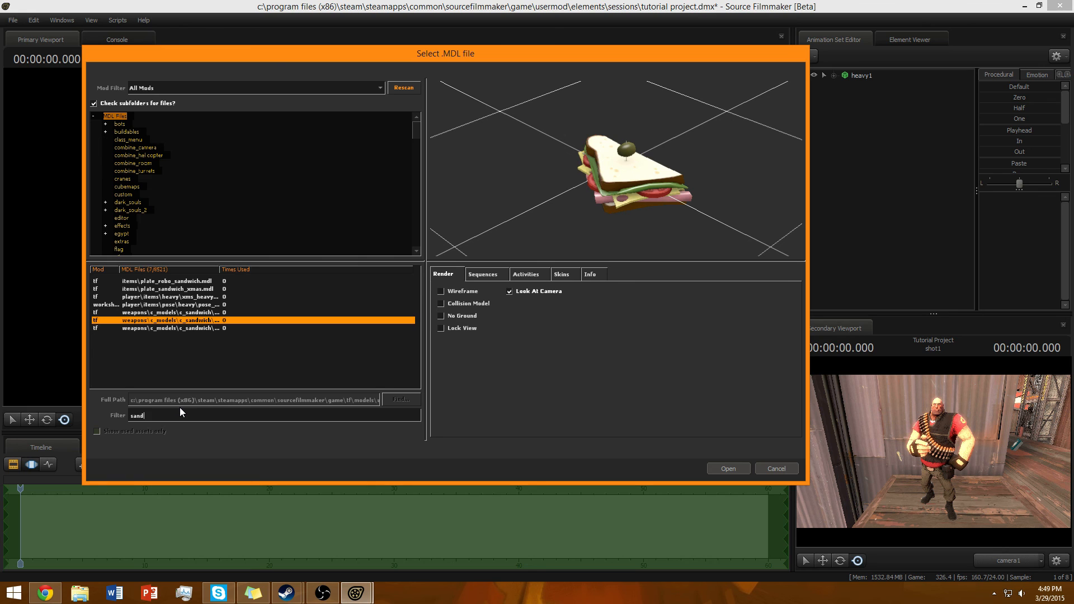
pyautogui.press('Return')
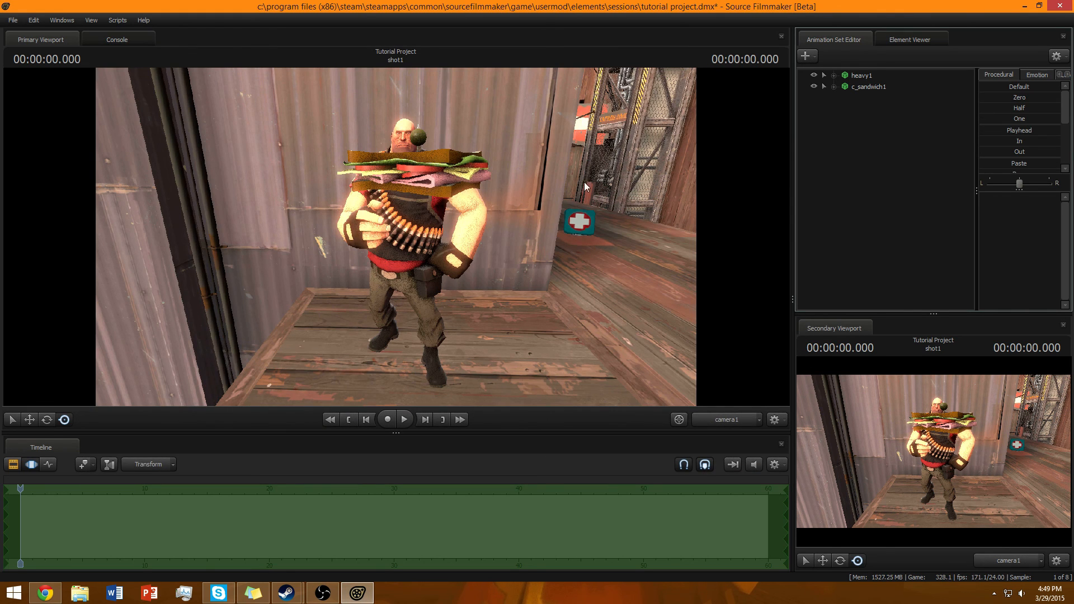
# Step: Bring camera1 slightly closer to the heavy and switch the primary viewport to the Work Camera
pyautogui.moveTo(604, 351); pyautogui.dragTo(604, 351)
pyautogui.press('w')
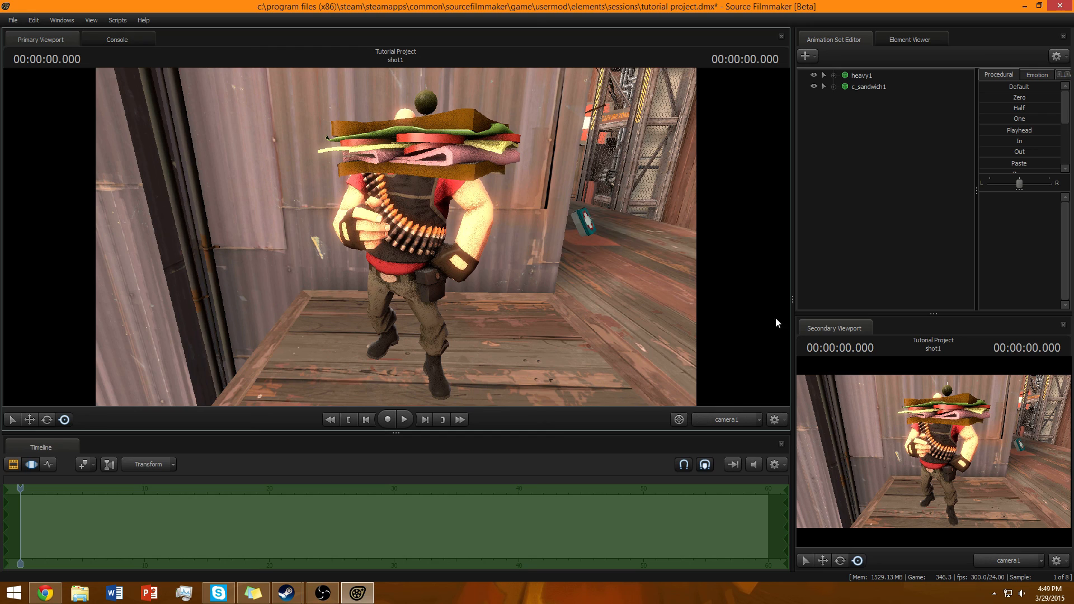
pyautogui.click(747, 419)
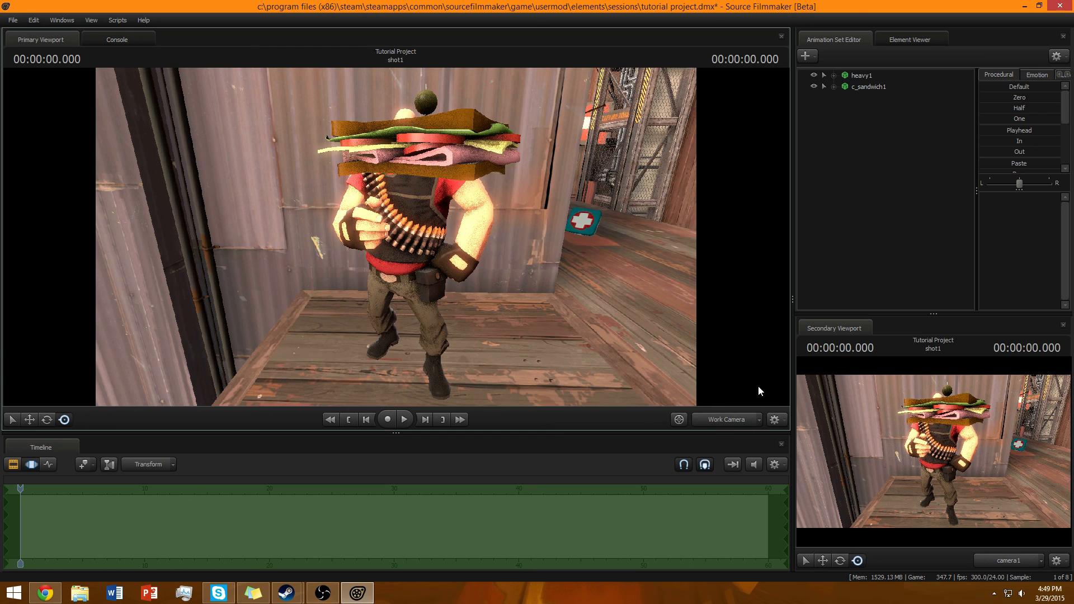
pyautogui.click(751, 415)
pyautogui.click(707, 420)
# Step: Bring the Work Camera around to the sandwich floating away from the heavy and select the c_sandwich1 animation set
pyautogui.press('s')
pyautogui.moveTo(395, 237); pyautogui.dragTo(129, 238)
pyautogui.press('w')
pyautogui.press('w')
pyautogui.press('d')
pyautogui.moveTo(933, 456)
pyautogui.mouseDown()
pyautogui.moveTo(827, 453)
pyautogui.moveTo(933, 456)
pyautogui.mouseUp()
pyautogui.hotkey('ctrl', 'z')
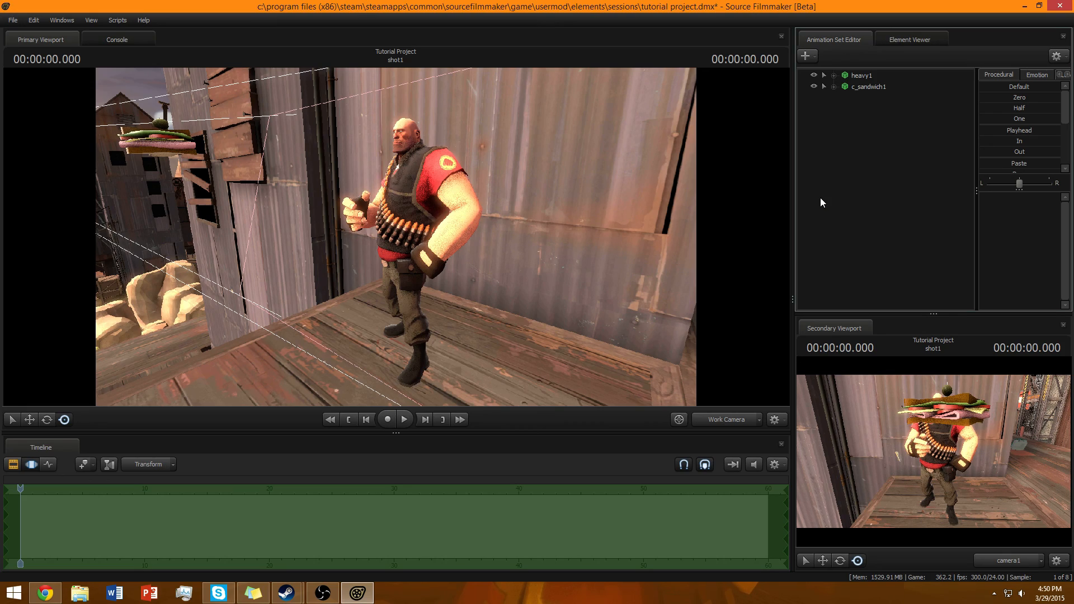
pyautogui.moveTo(611, 217); pyautogui.dragTo(417, 223)
pyautogui.press('w')
pyautogui.press('w')
pyautogui.click(886, 86)
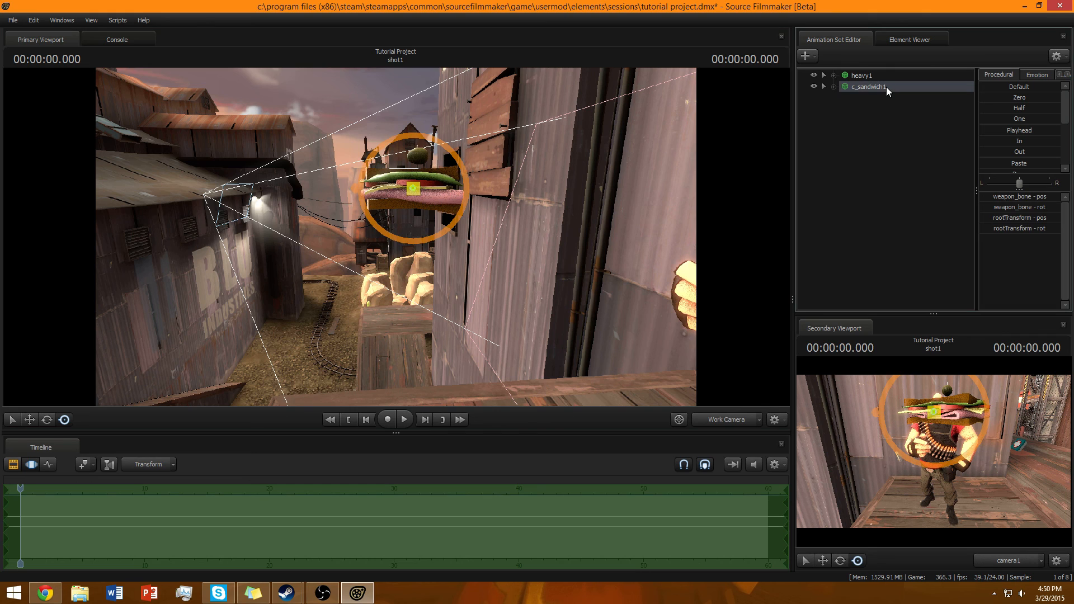
# Step: Bring both the heavy and the sandwich into the Work Camera's view and lock the c_sandwich1 animation set to heavy1
pyautogui.moveTo(674, 266); pyautogui.dragTo(397, 233)
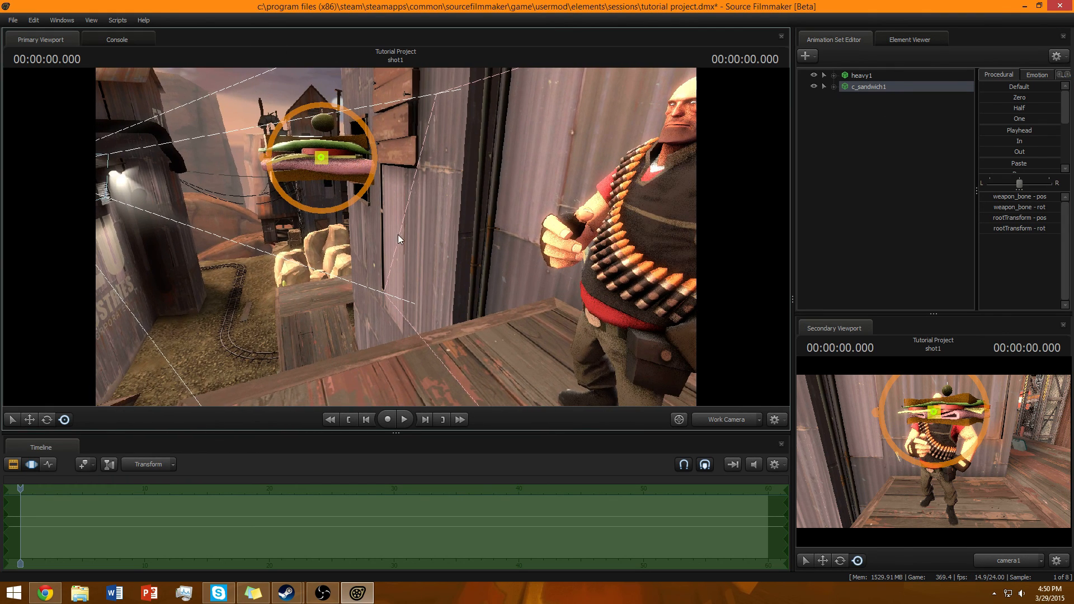
pyautogui.click(862, 76)
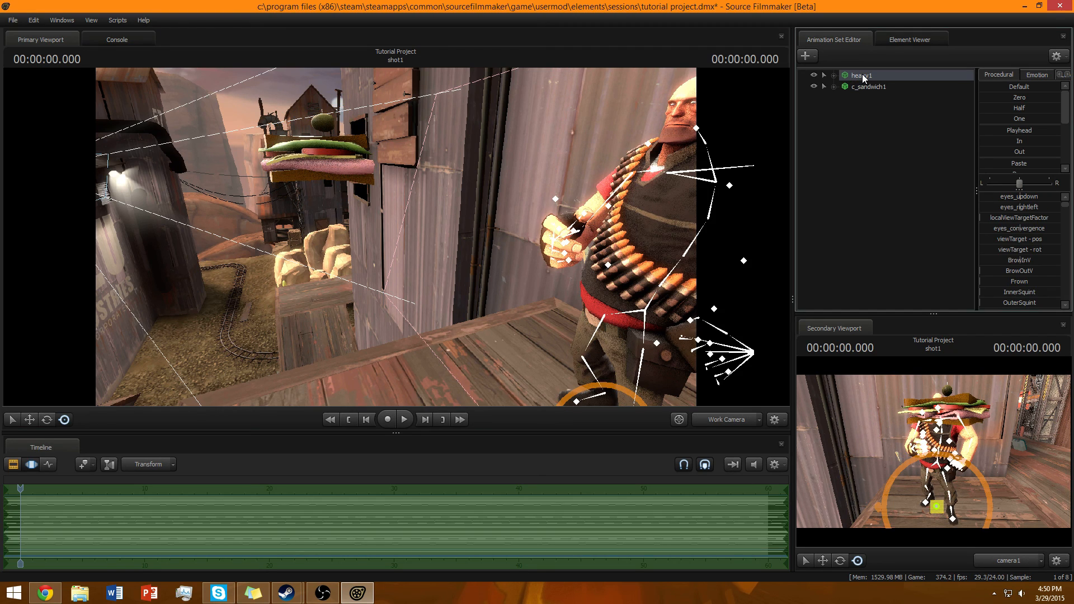
pyautogui.moveTo(862, 75); pyautogui.dragTo(860, 85)
pyautogui.click(876, 156)
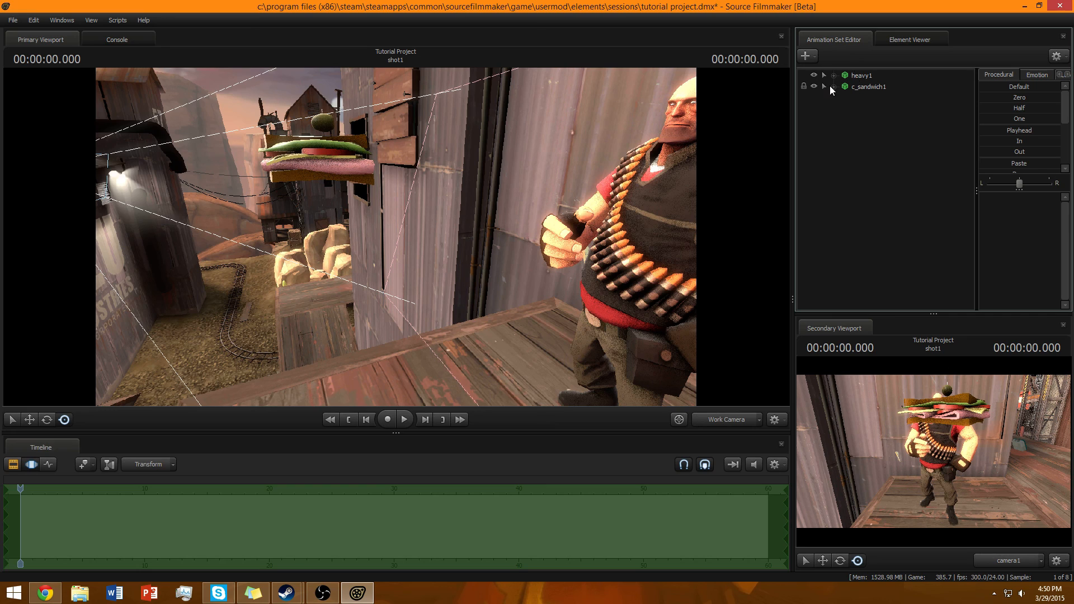
# Step: Apply the Zero preset fully to c_sandwich1 so that the sandwich snaps into the heavy's hand, and deselect it
pyautogui.click(864, 88)
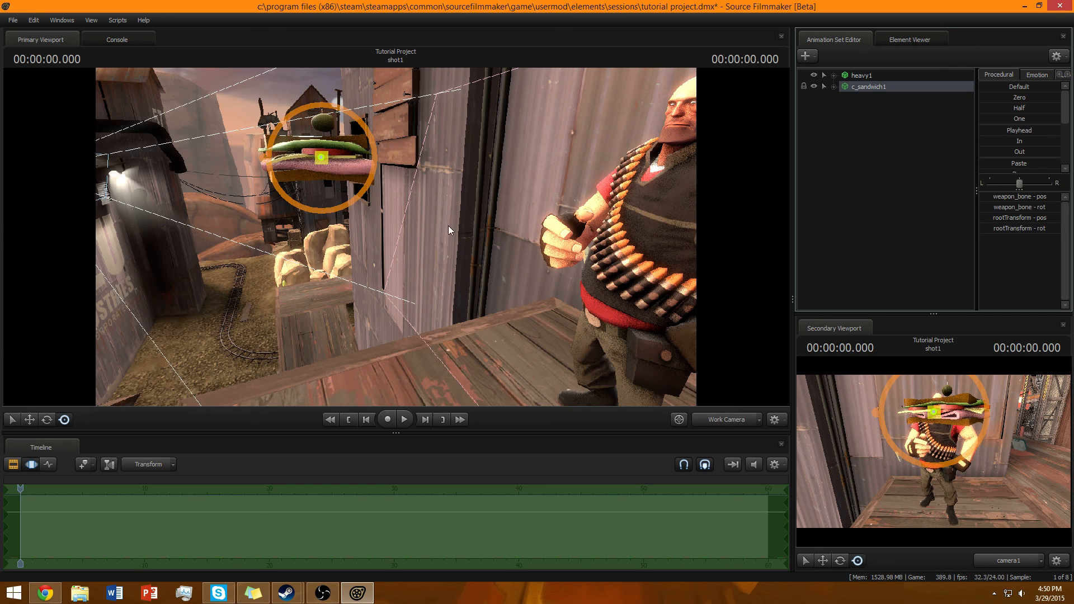
pyautogui.click(985, 98)
pyautogui.moveTo(985, 97); pyautogui.dragTo(1057, 97)
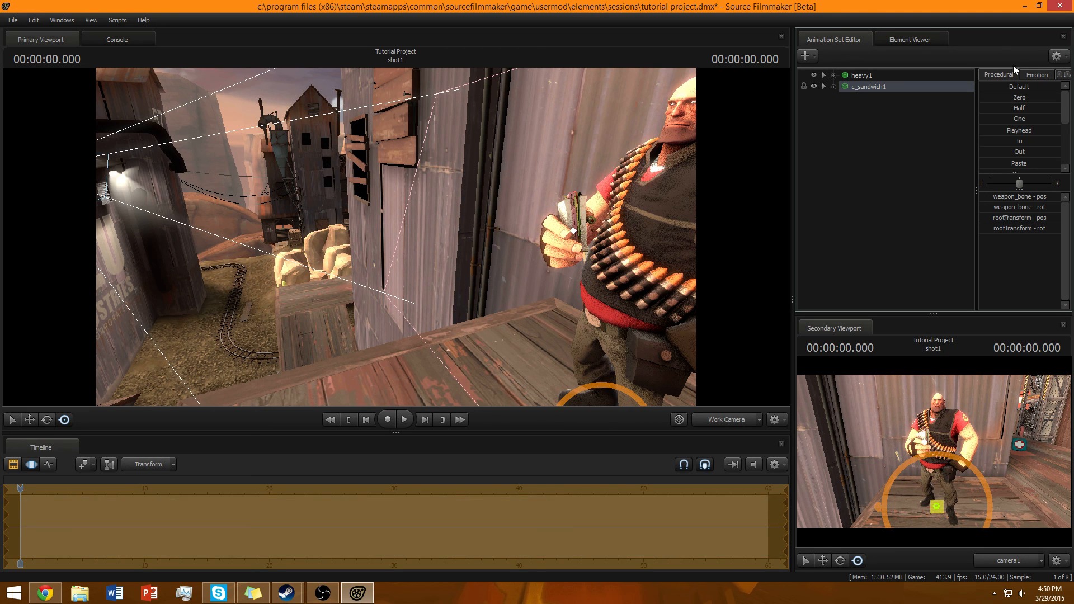
pyautogui.click(878, 183)
# Step: View the heavy from the front, switch the primary viewport to camera1 and reframe it with the heavy near the centre
pyautogui.moveTo(477, 202); pyautogui.dragTo(516, 404)
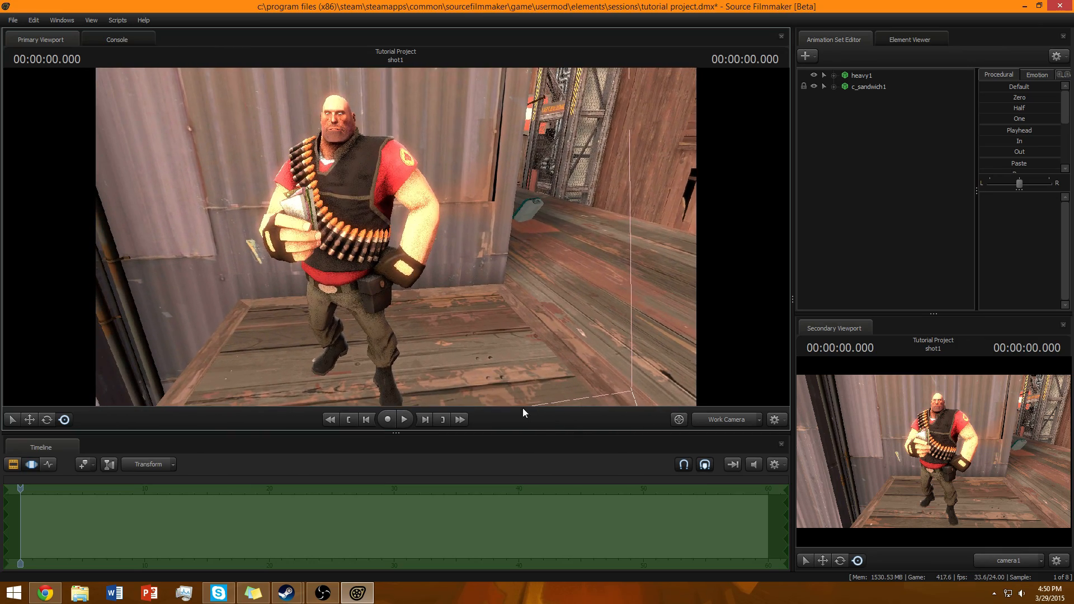
pyautogui.click(708, 418)
pyautogui.moveTo(529, 295); pyautogui.dragTo(438, 243)
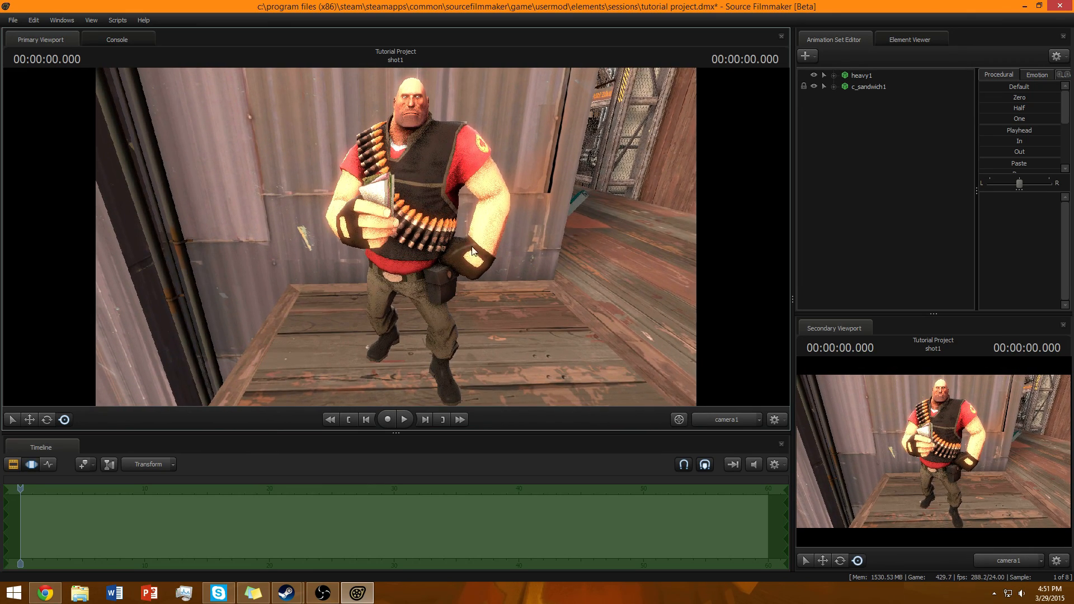